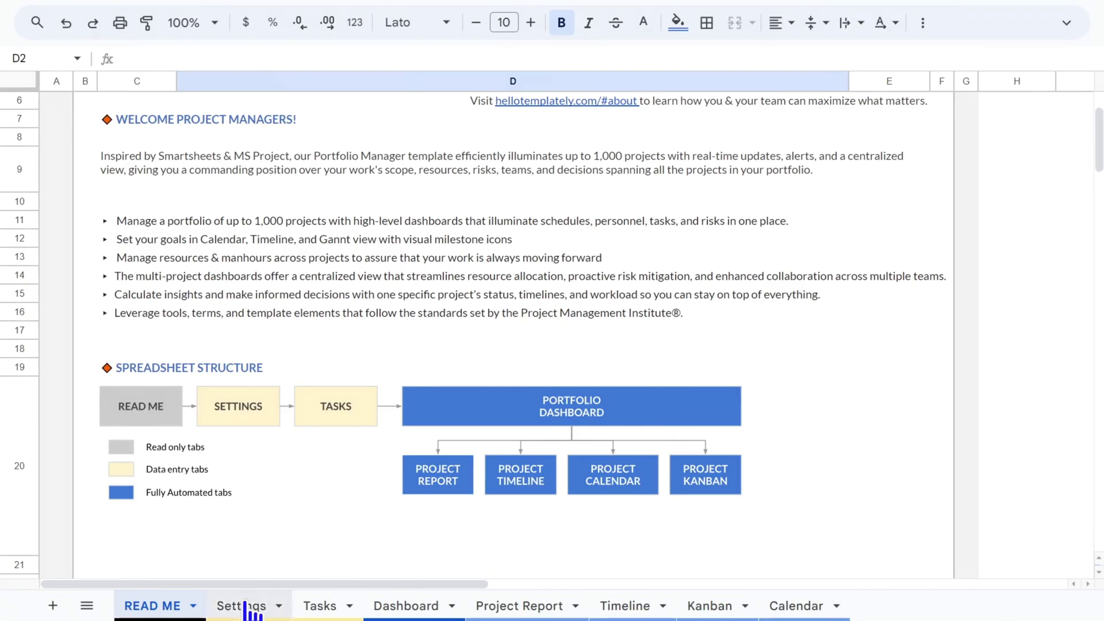
Review the Settings sheet's project names, such as Online Course A, and the On Hold and In Progress statuses
click(248, 609)
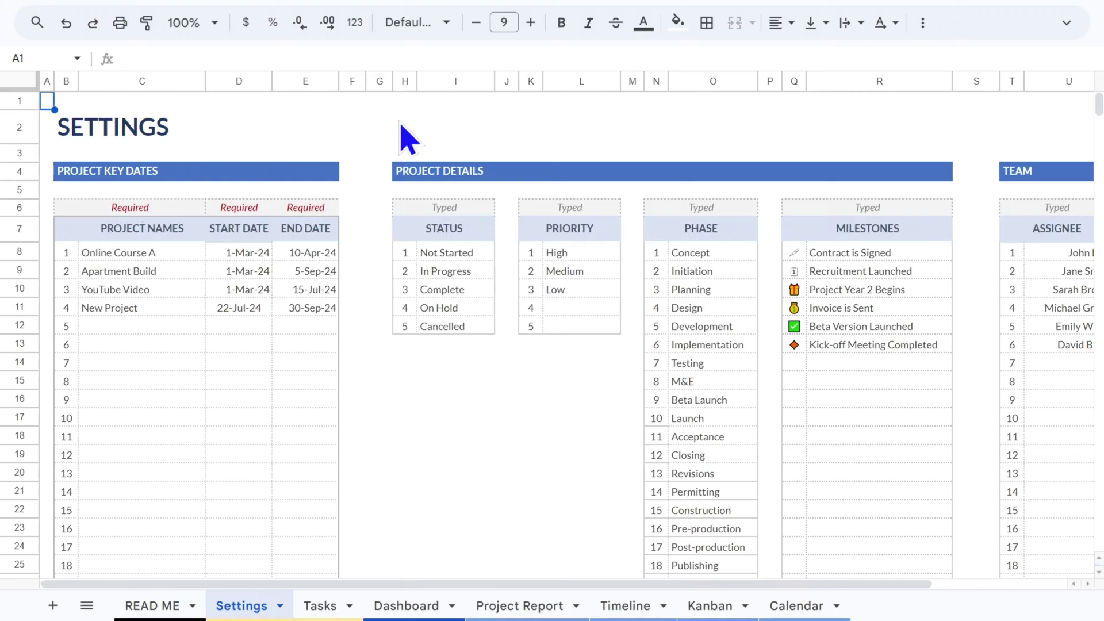
drag(749, 585, 711, 566)
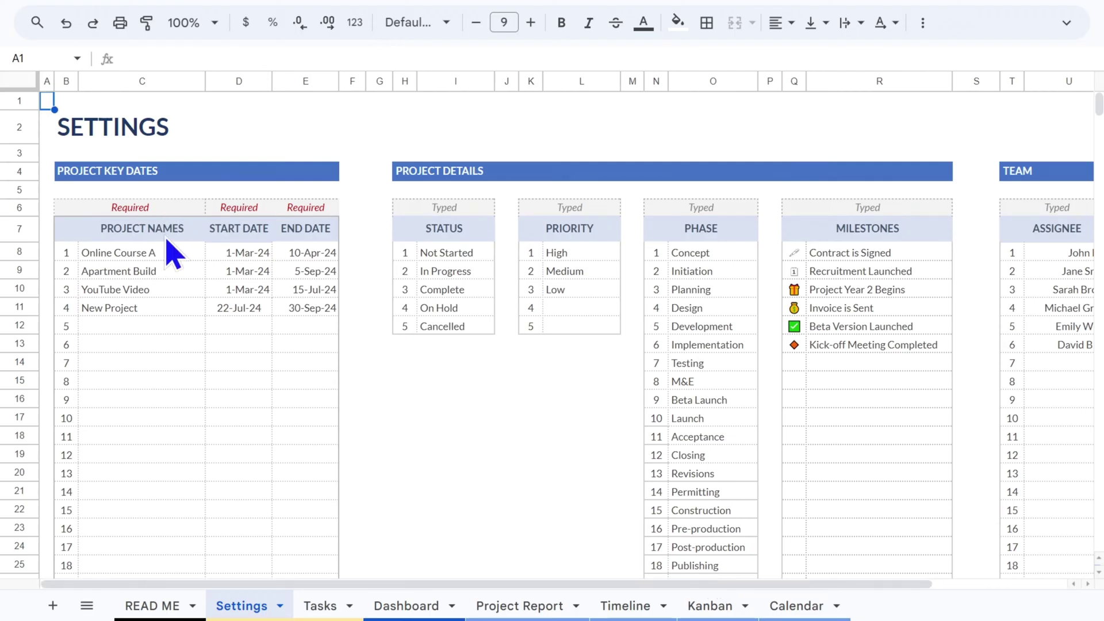
click(141, 257)
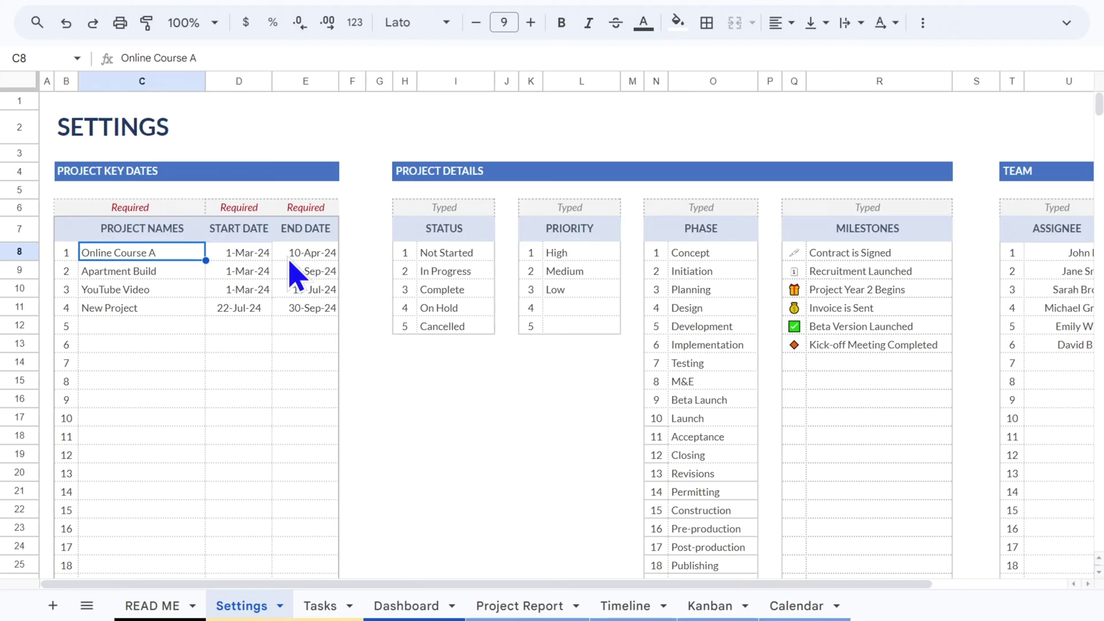
scroll(286, 265, down, 20)
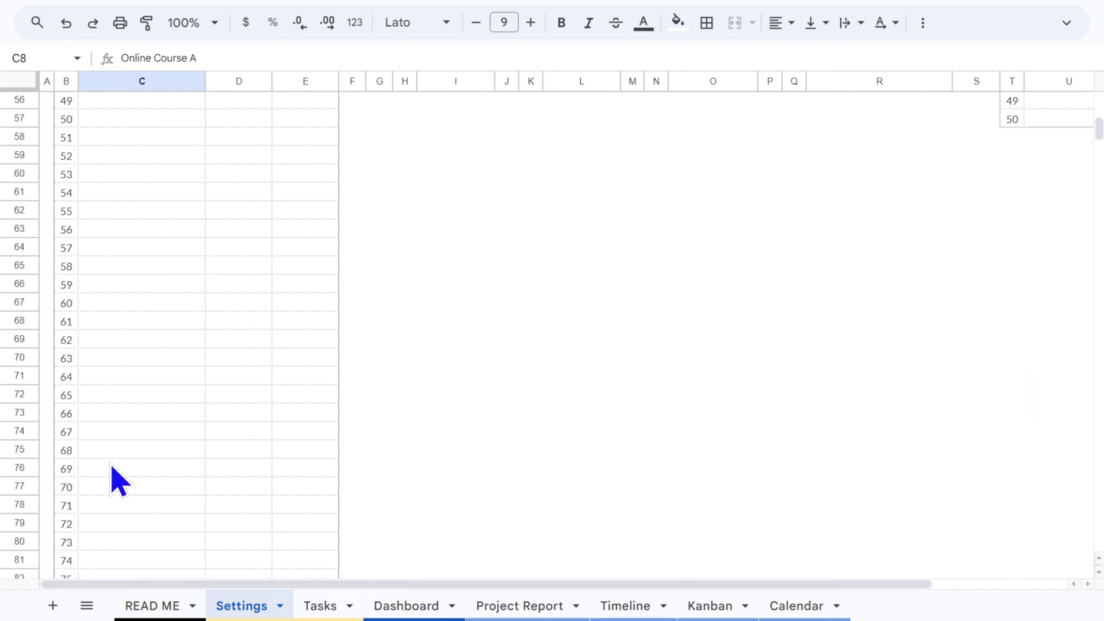
scroll(163, 440, up, 20)
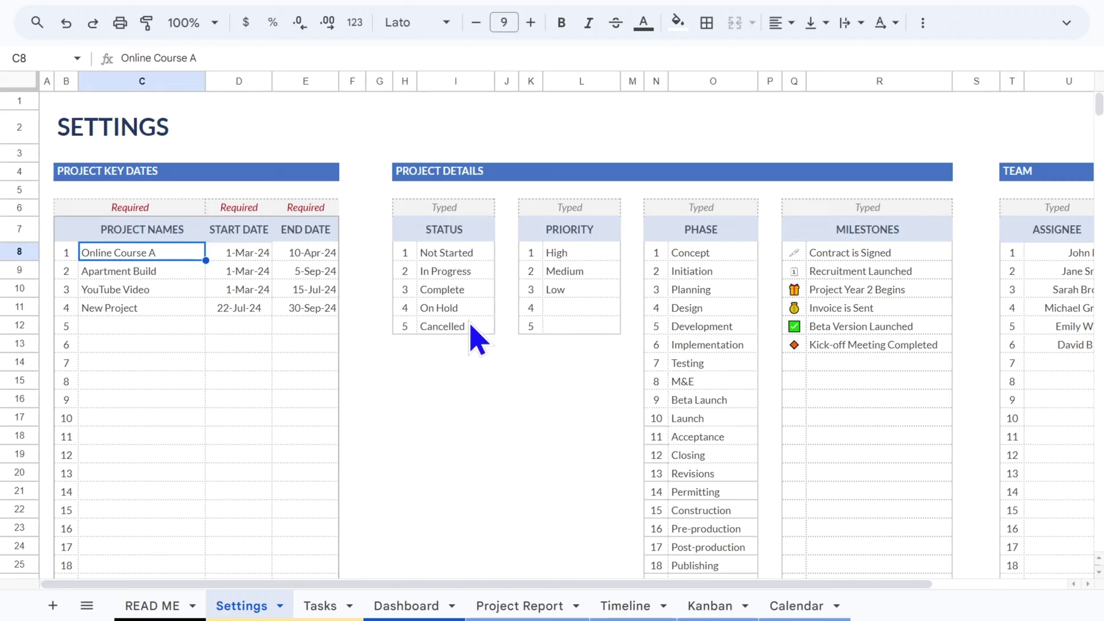
click(456, 306)
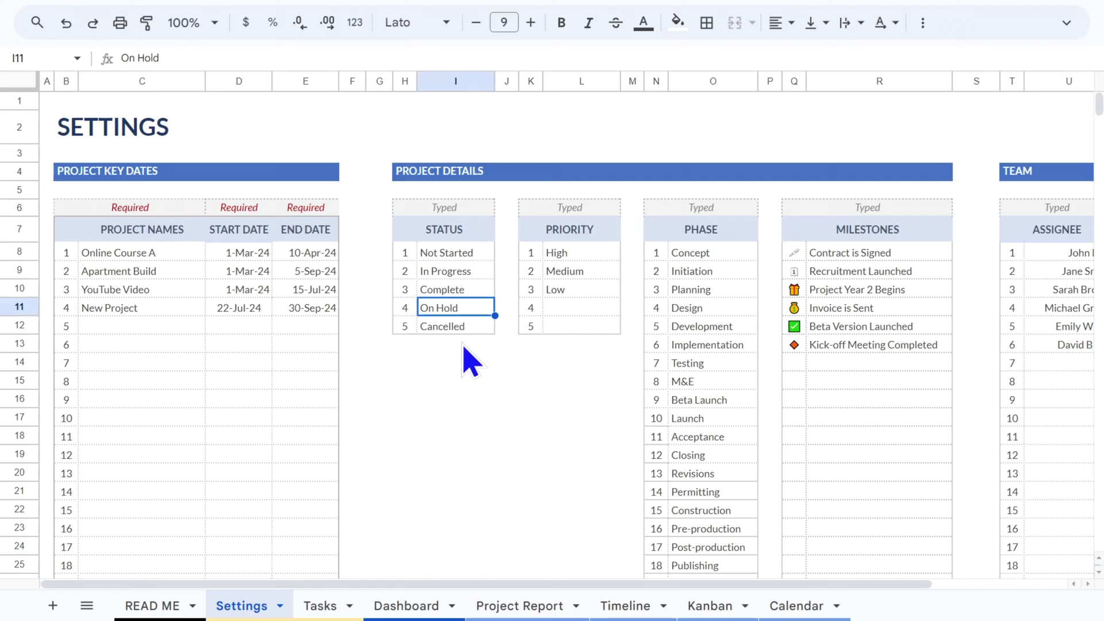
text(val)
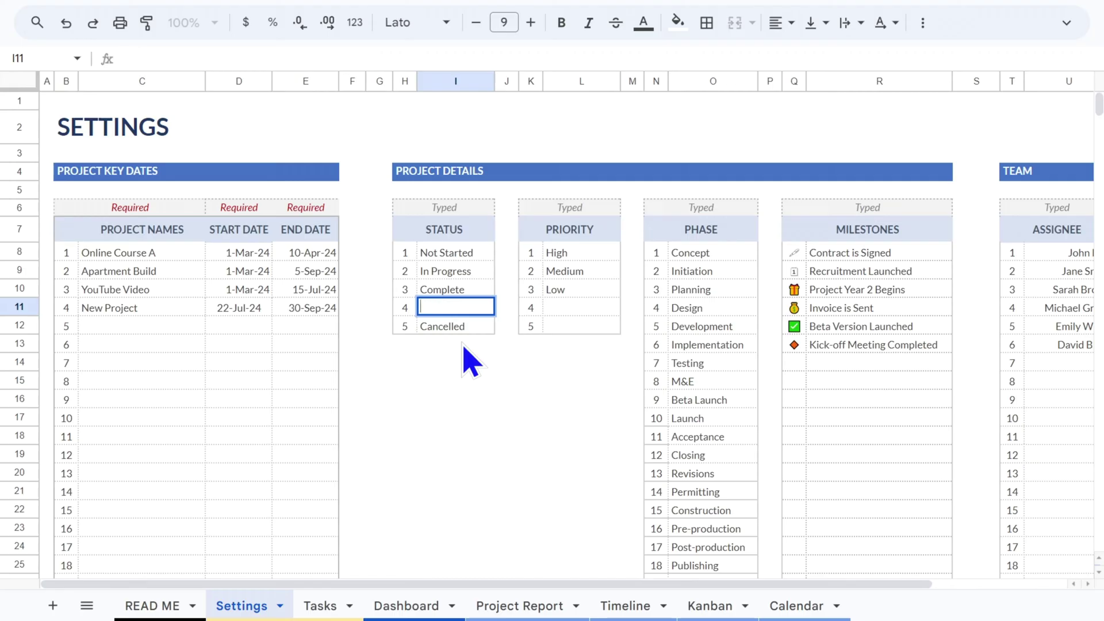
click(455, 272)
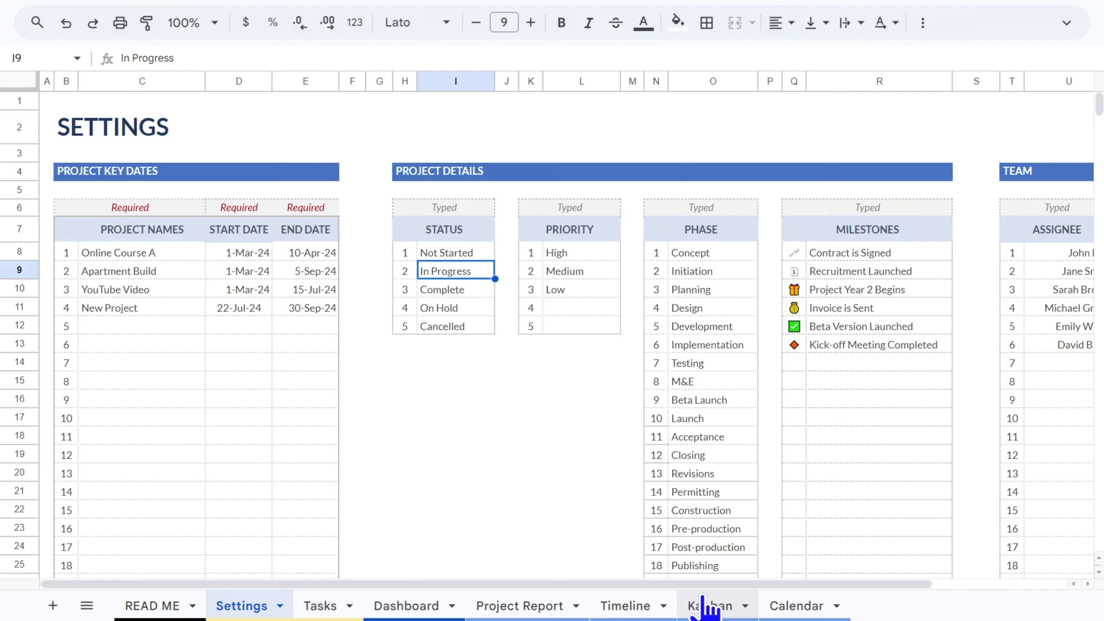
Scroll right to see the Team list of assignees and teams, then move to the Tasks sheet
drag(704, 583, 822, 552)
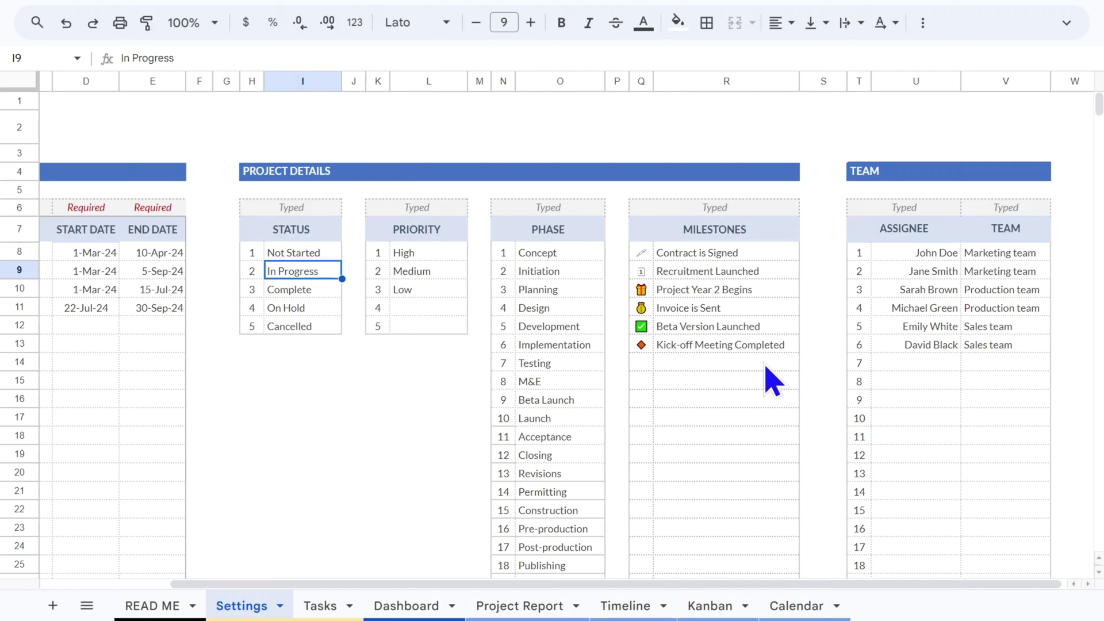
scroll(745, 589, right, 1)
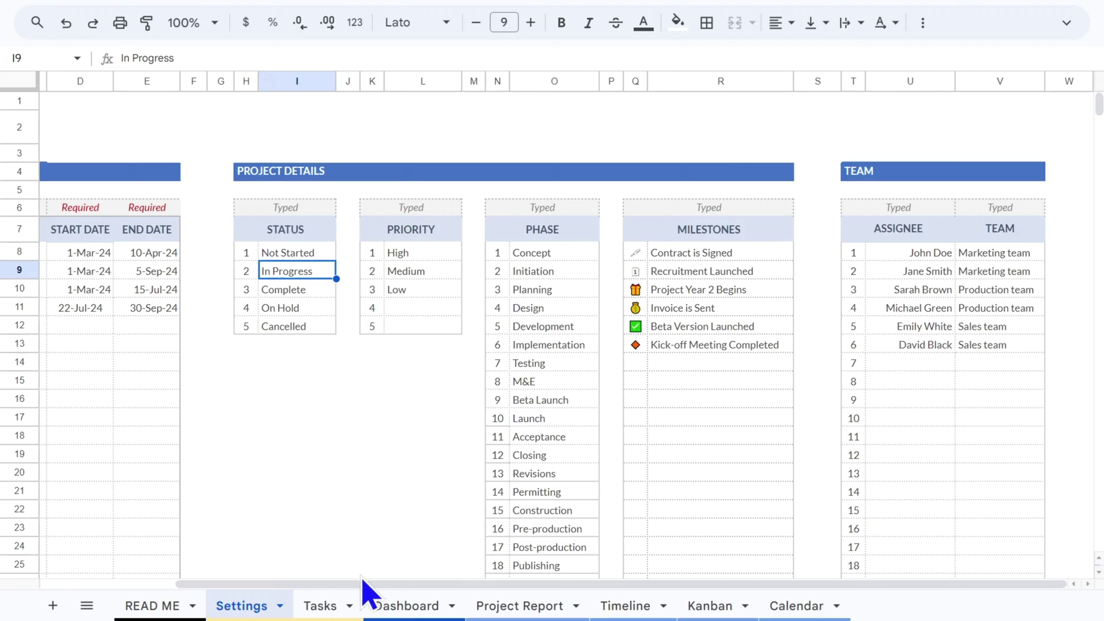
drag(362, 582, 197, 450)
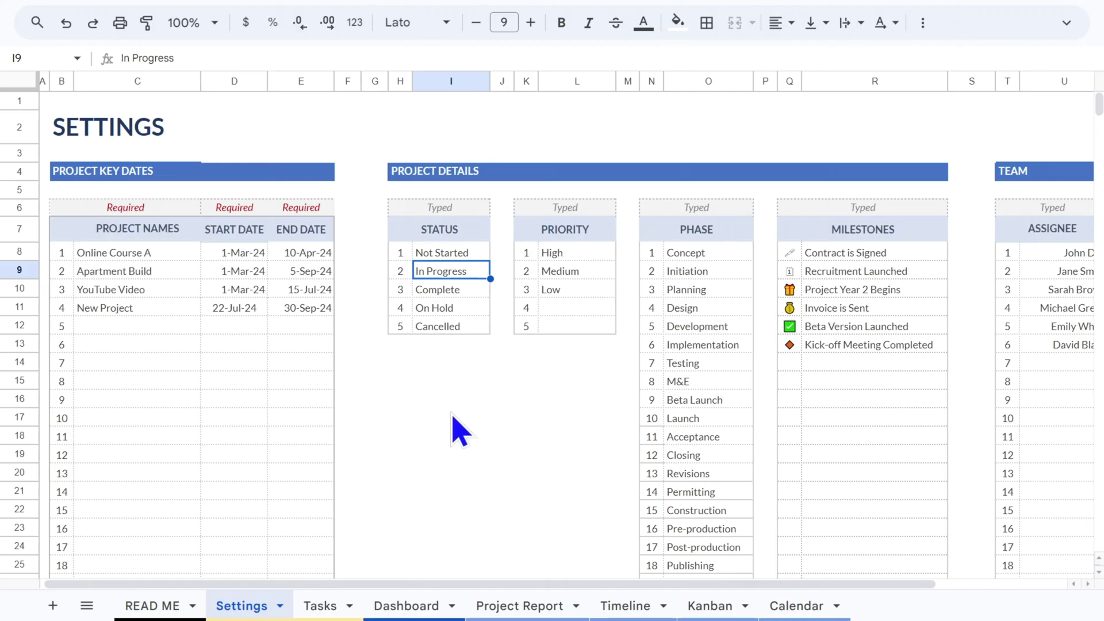
click(320, 609)
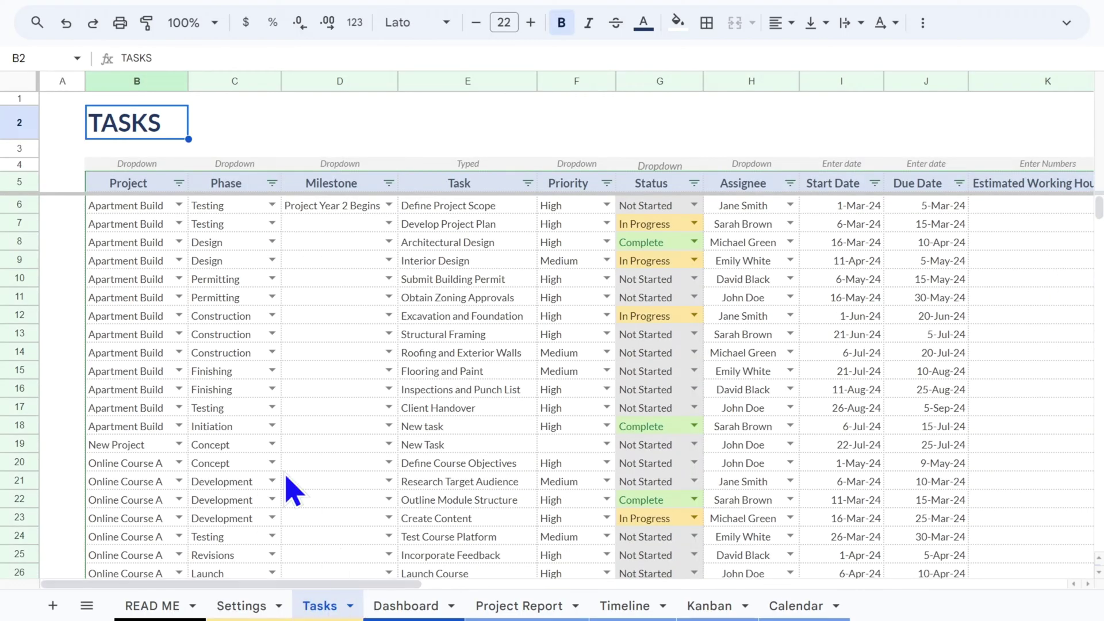
click(273, 205)
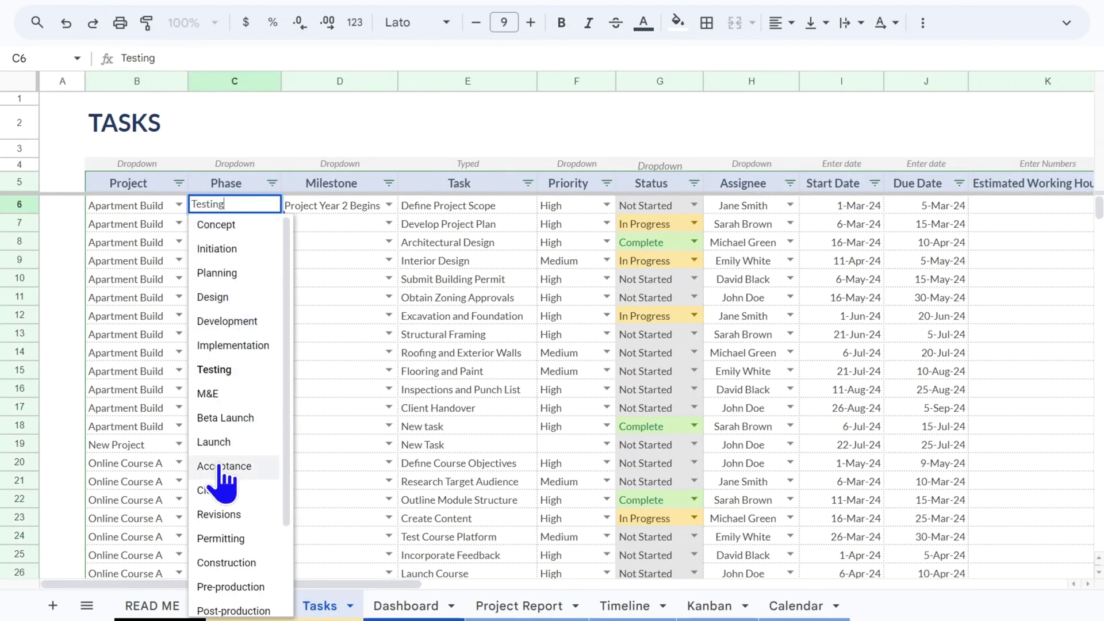
scroll(234, 607, down, 1)
click(179, 205)
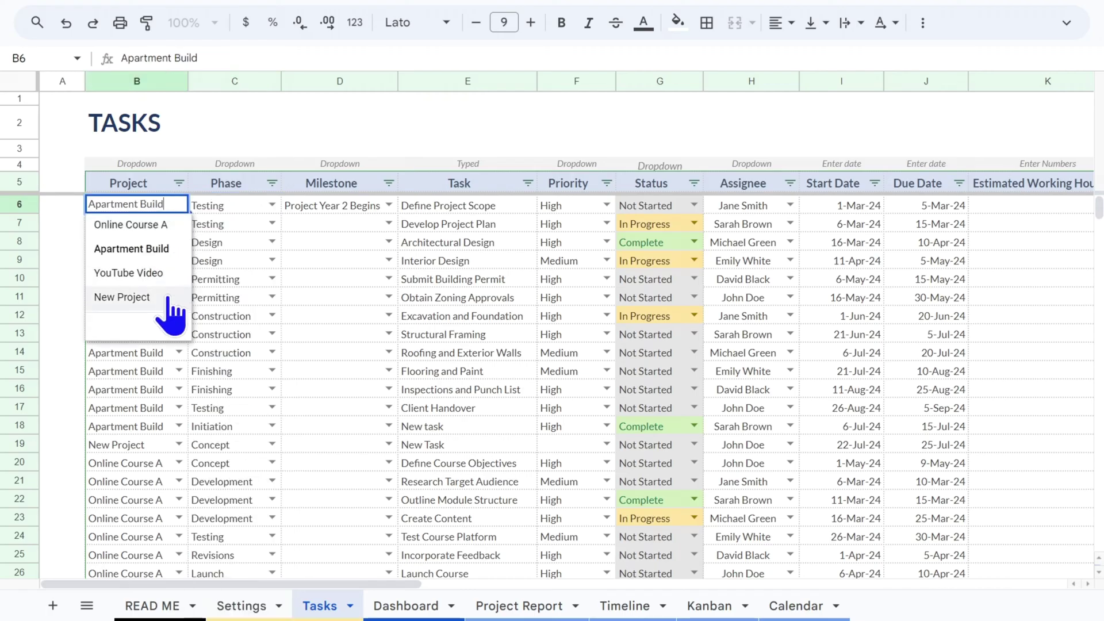
click(607, 206)
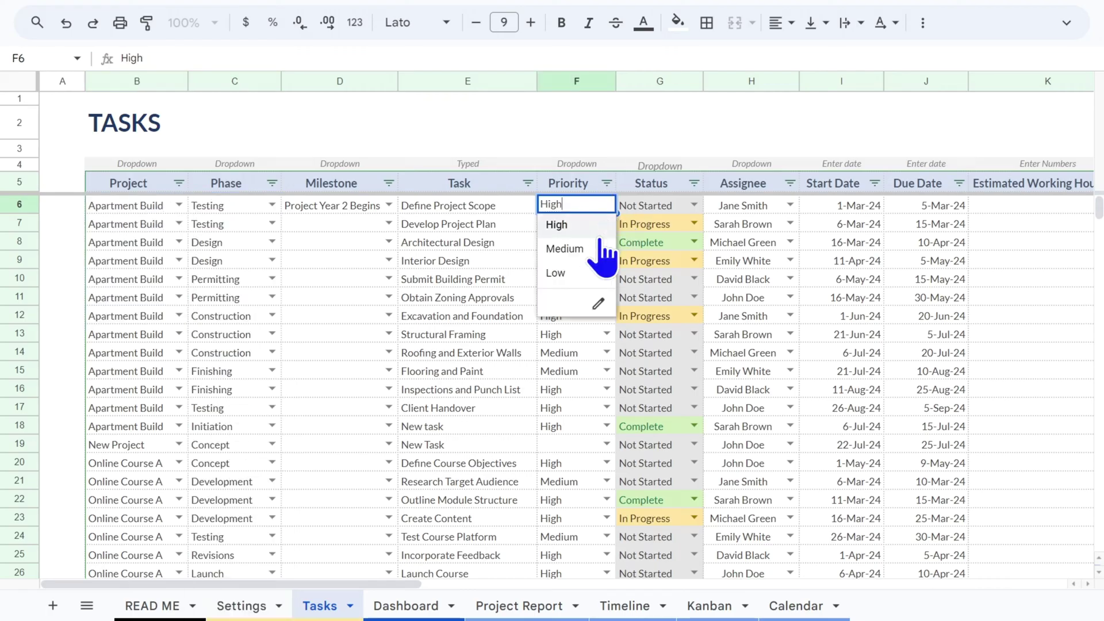
click(790, 205)
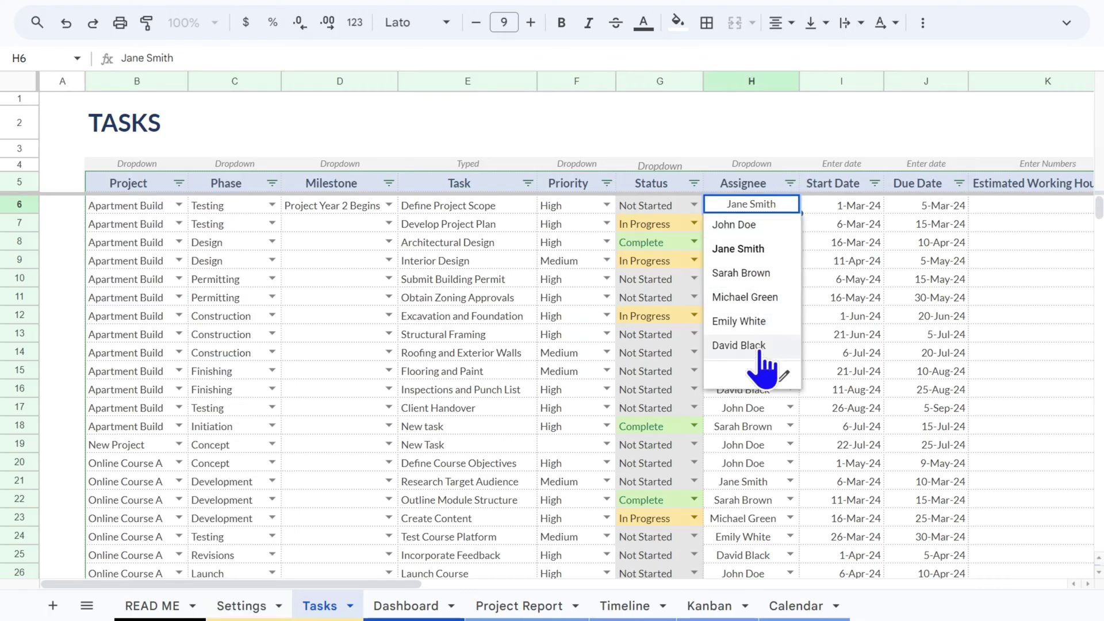
click(693, 206)
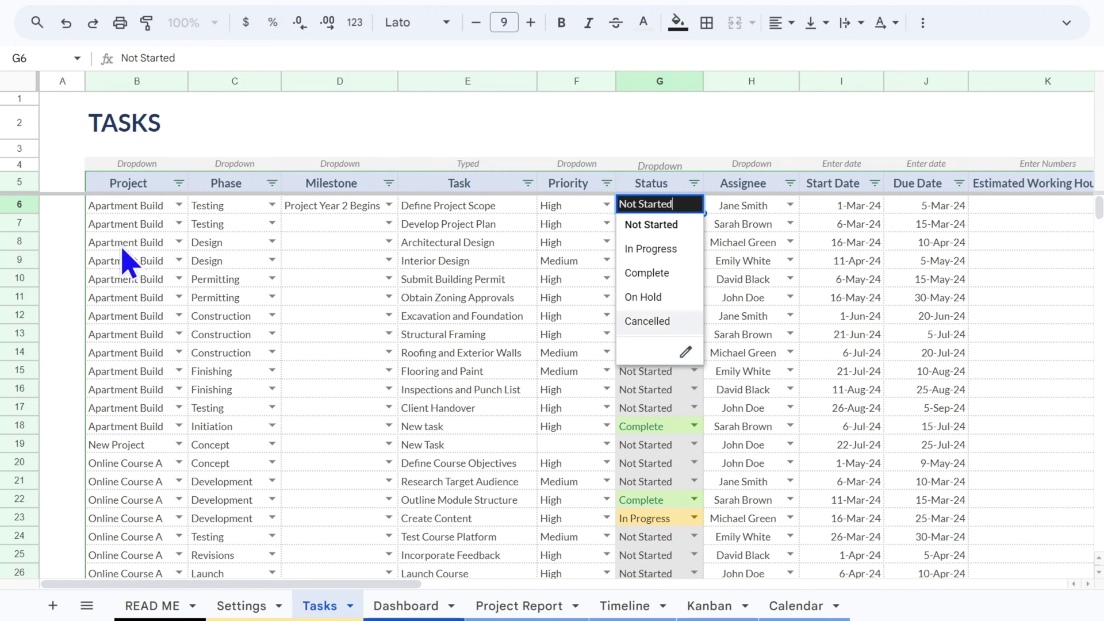
click(123, 244)
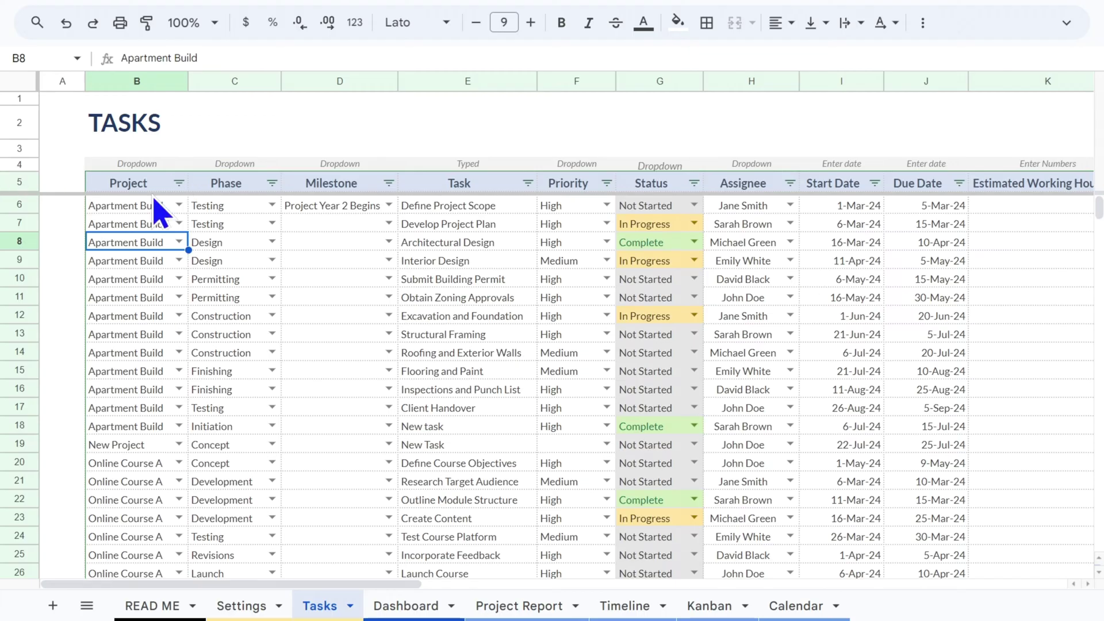
Filter the Project column to Apartment Build and (Blanks), hiding New Project, Online Course A and YouTube Video
click(179, 183)
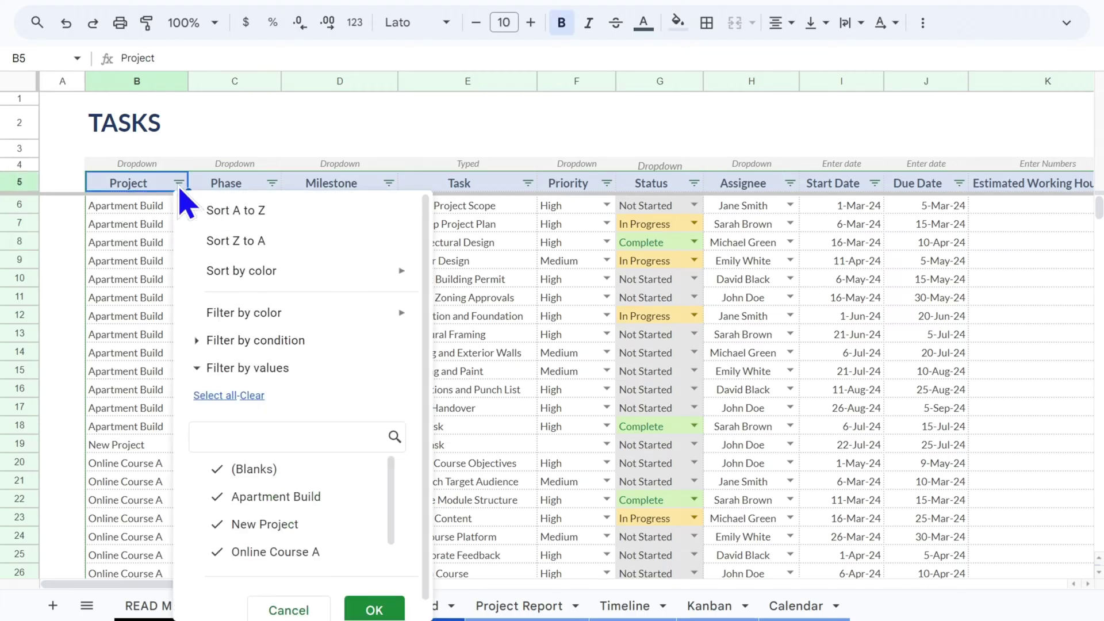
click(224, 469)
click(224, 523)
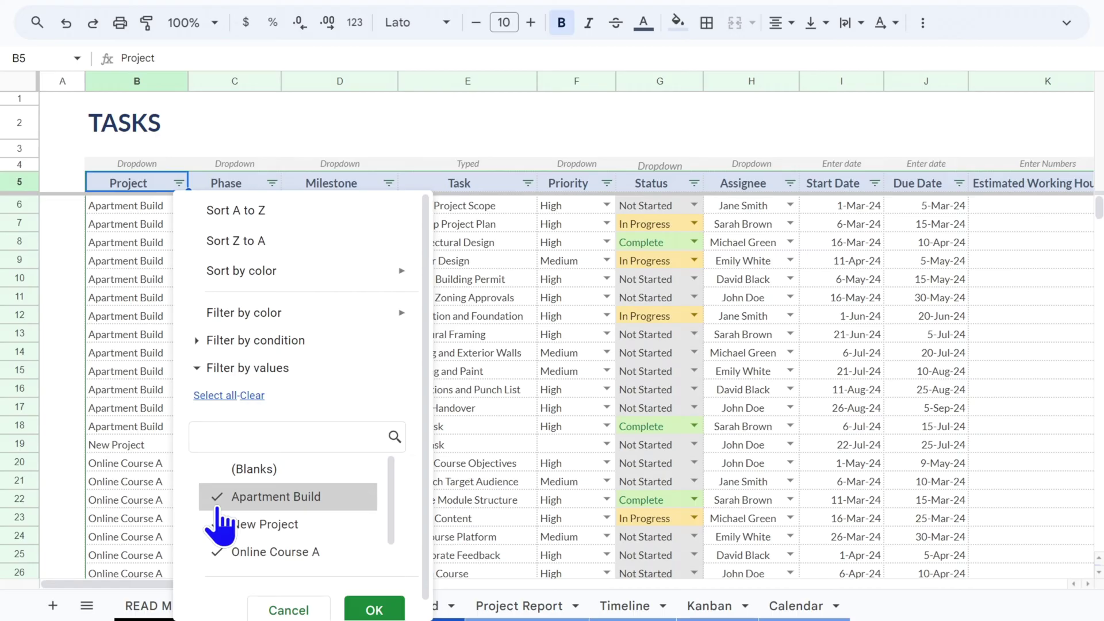
click(219, 552)
click(222, 469)
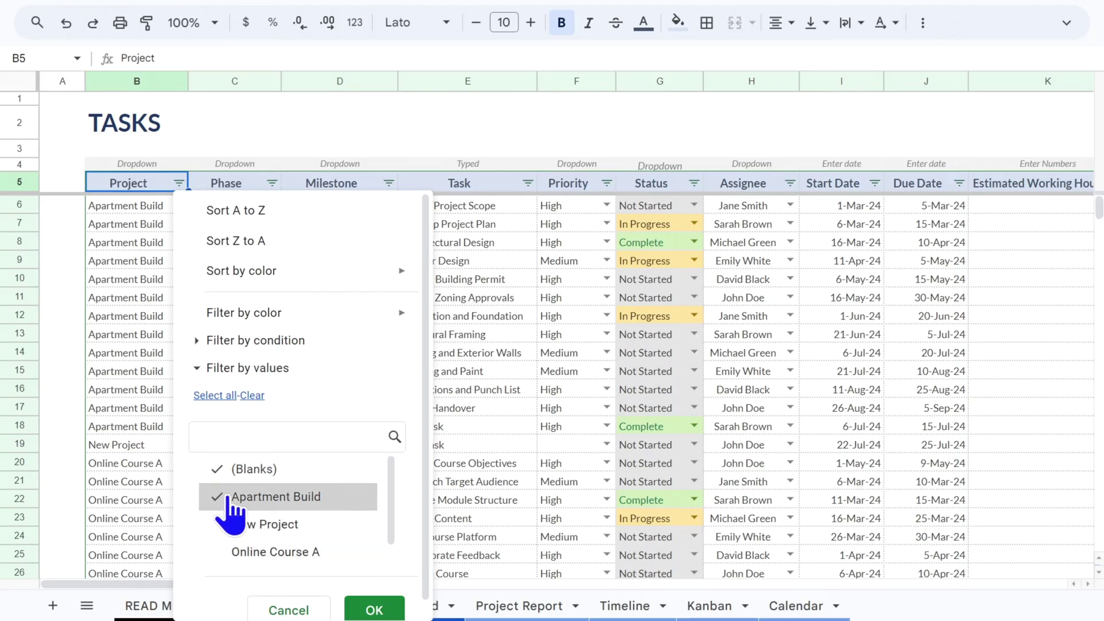
click(371, 611)
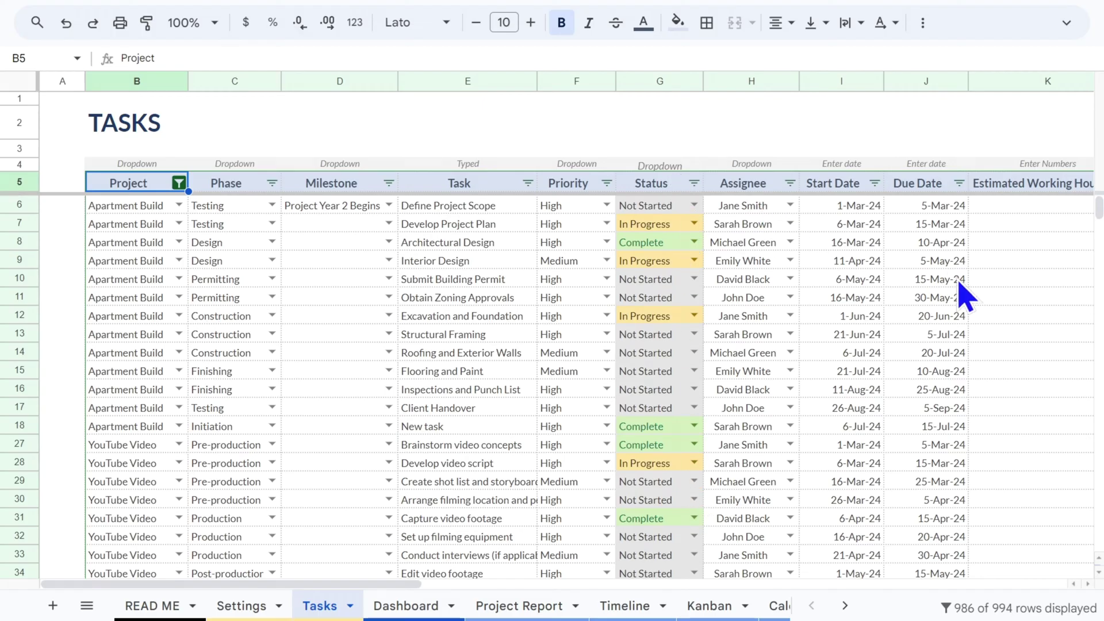
click(179, 184)
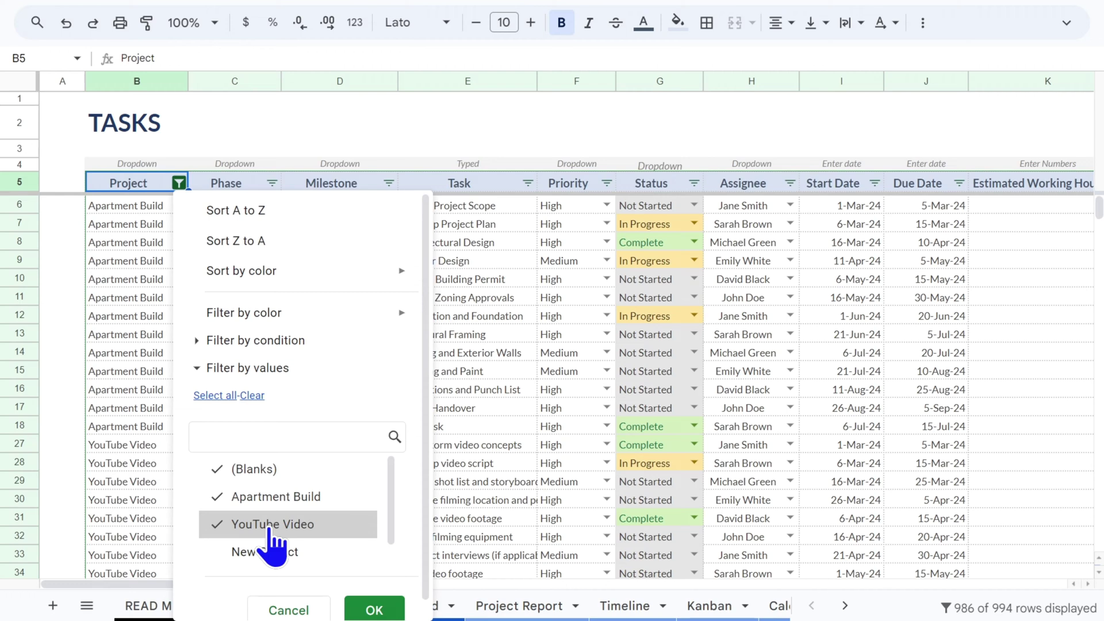
click(374, 609)
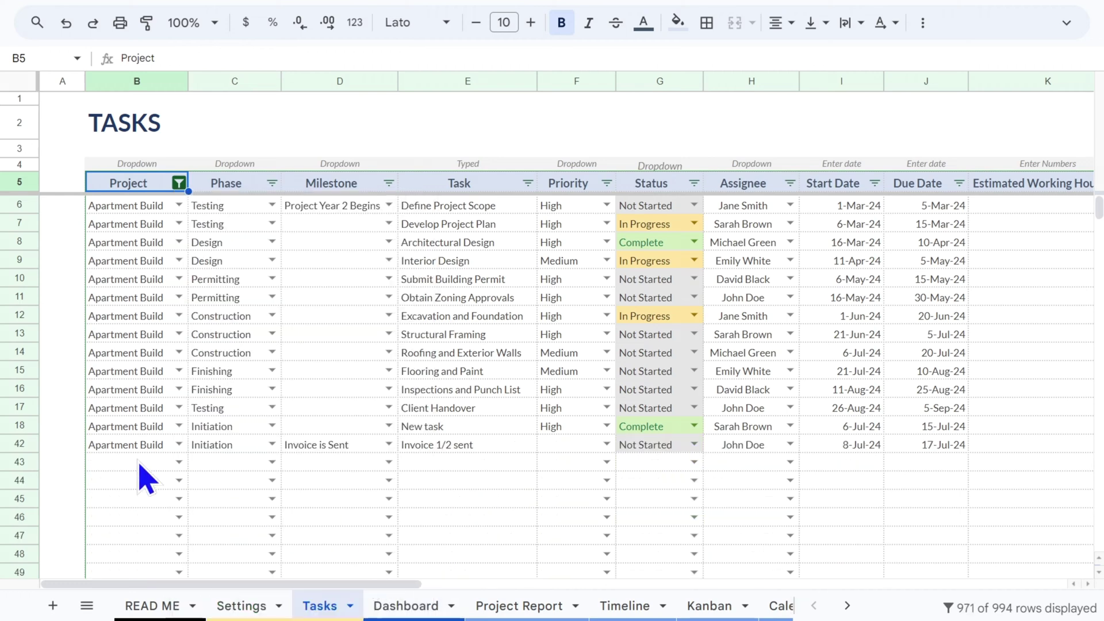
In row 43, set project Apartment Build, phase Development and enter the 'blue' prints task
click(178, 462)
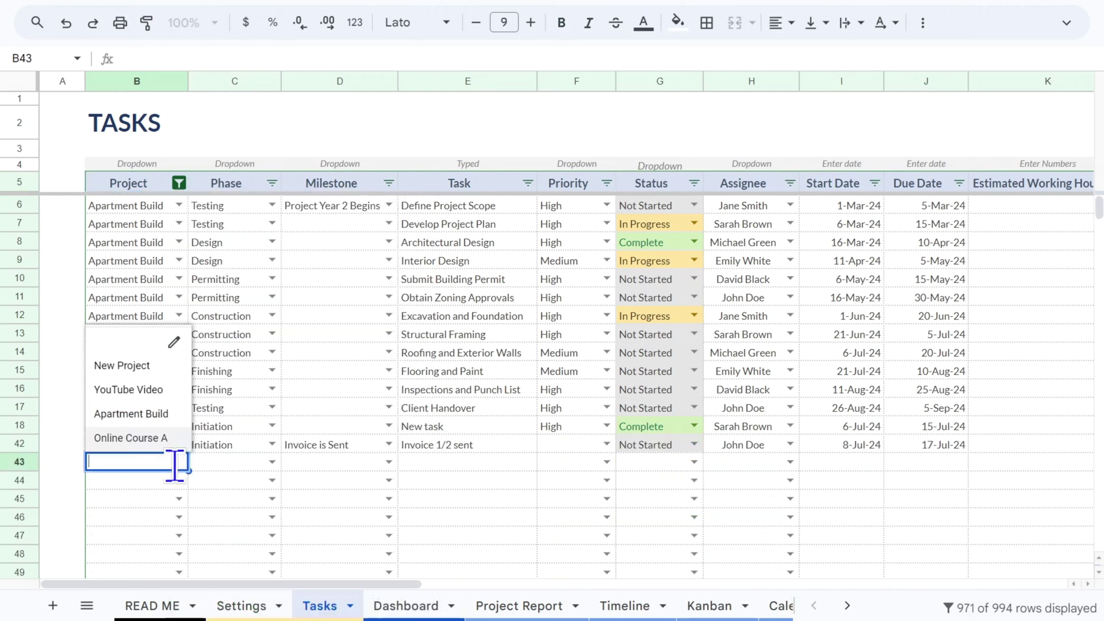
click(154, 416)
click(271, 463)
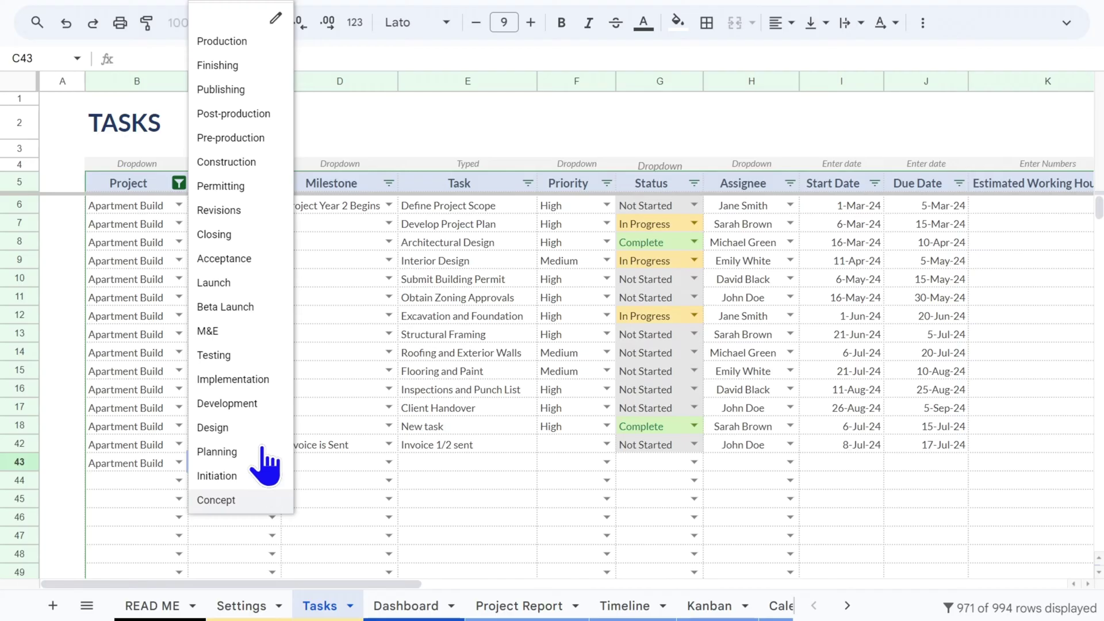
click(250, 404)
click(371, 464)
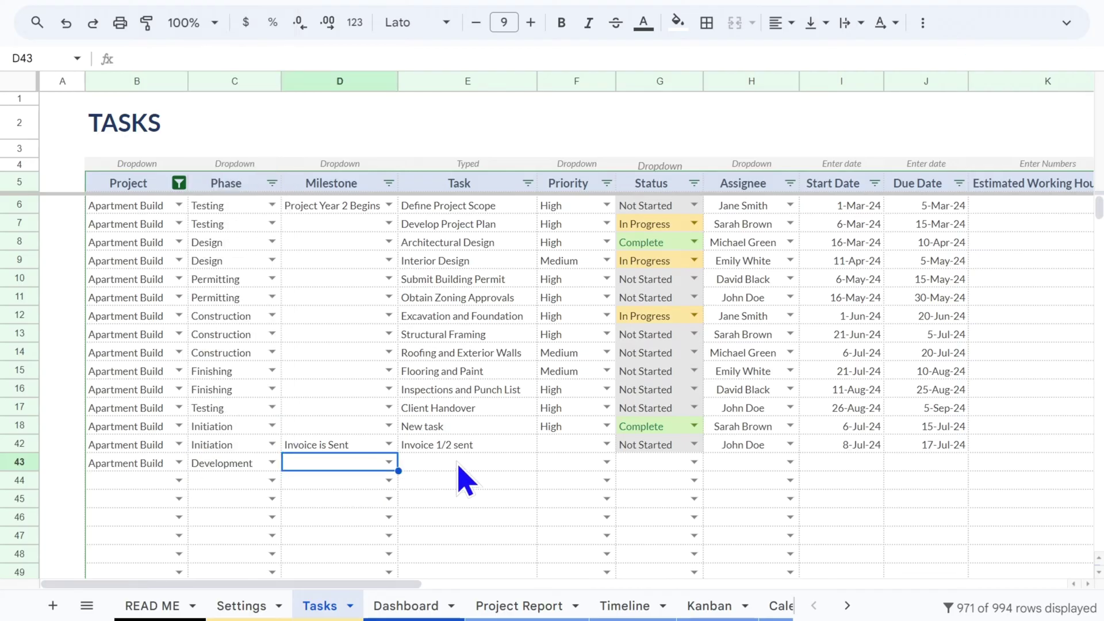
click(459, 466)
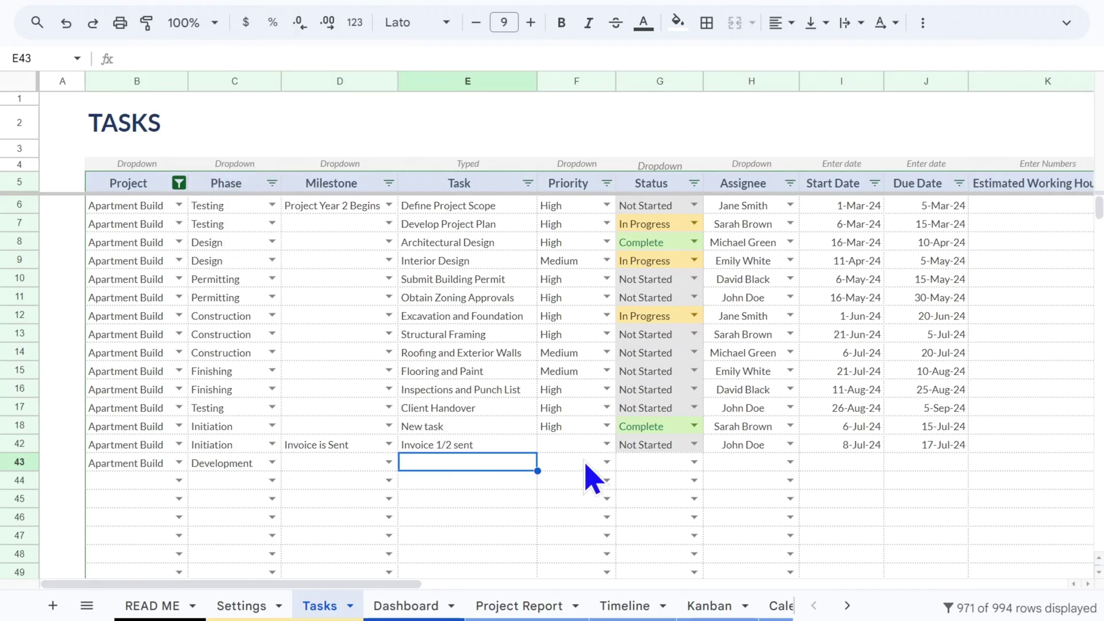
text(blue prints are confirmed)
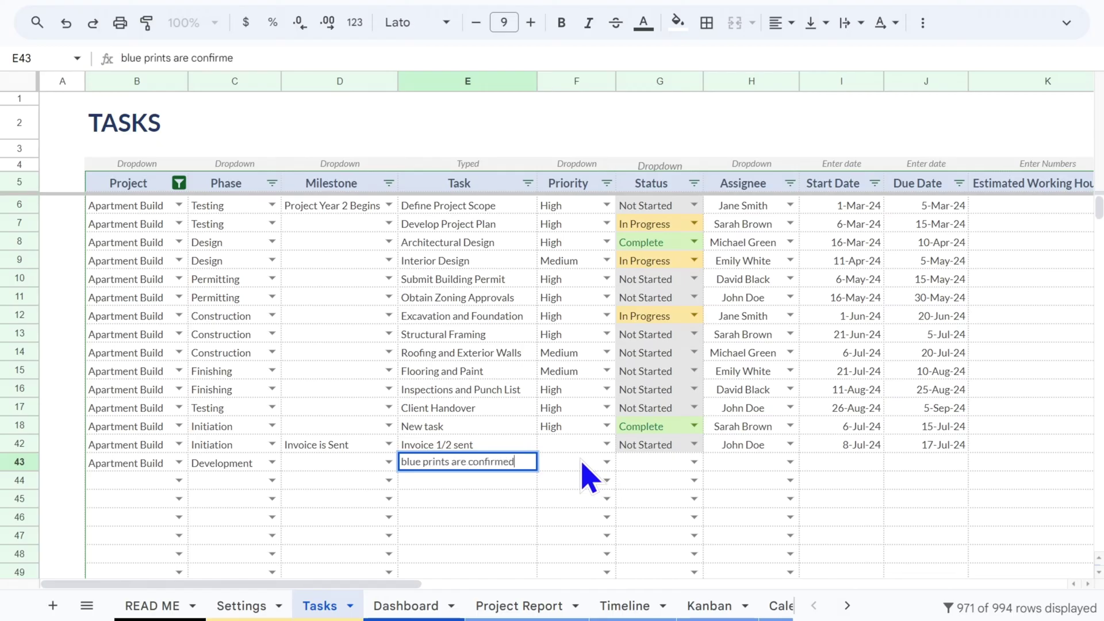
click(584, 465)
Give the row 43 task Medium priority, Not Started status and an assignee
click(607, 463)
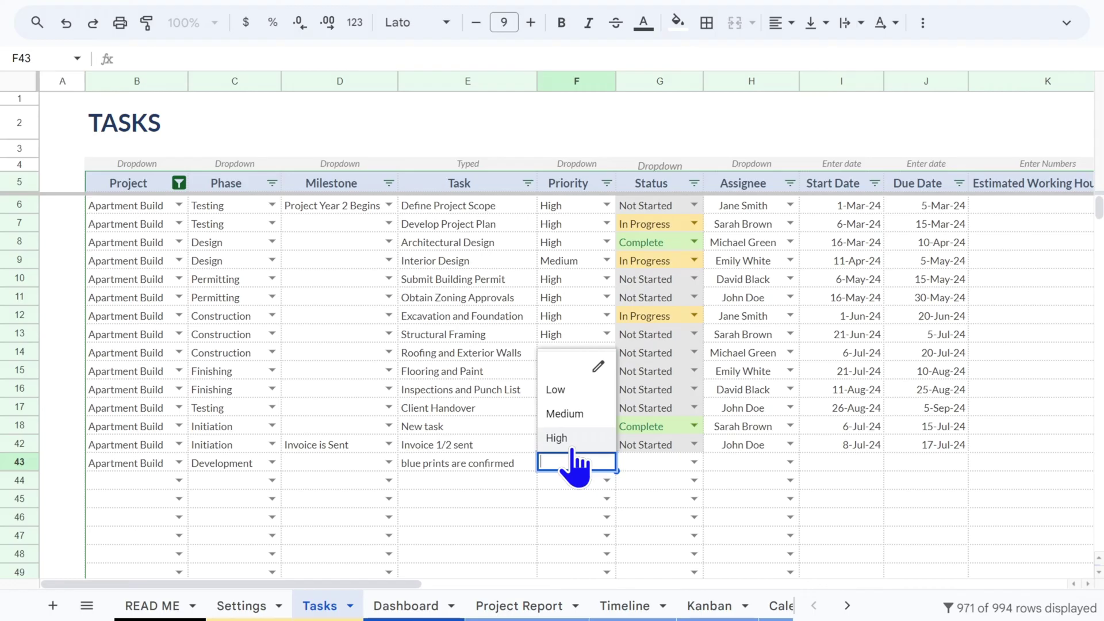
click(575, 414)
click(690, 466)
click(694, 462)
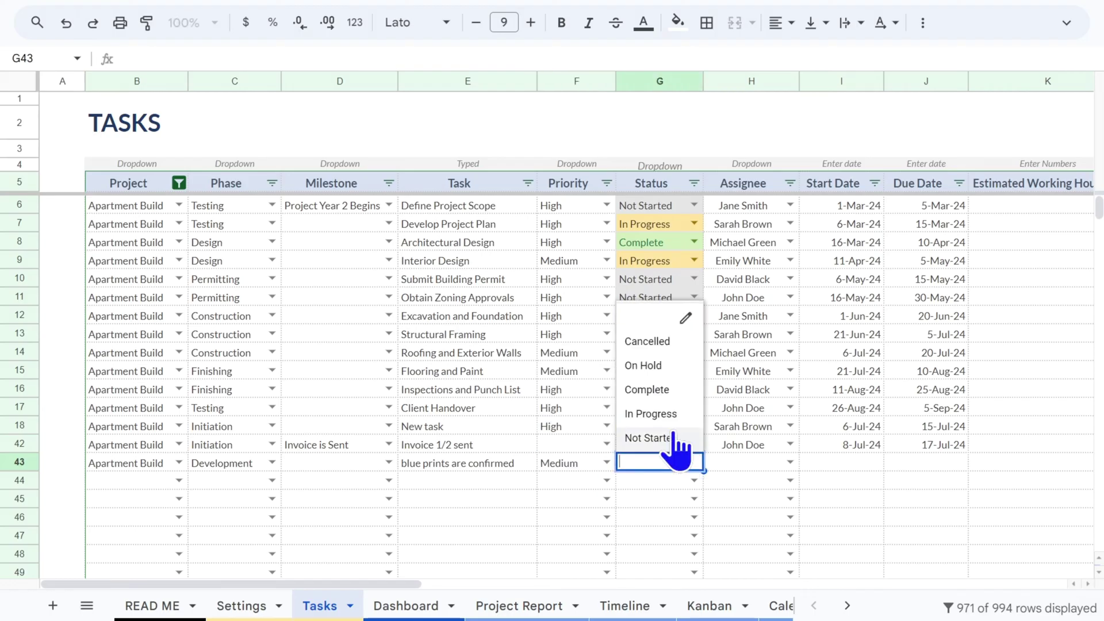
click(674, 440)
click(789, 463)
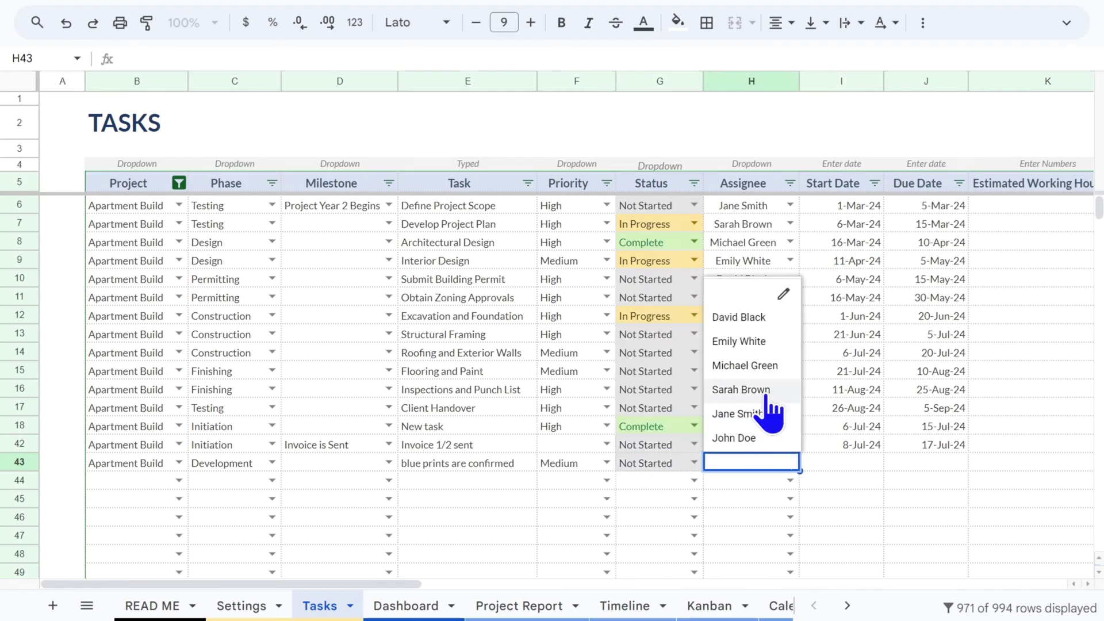
click(763, 367)
Copy row 42's start and due dates into row 43
click(861, 467)
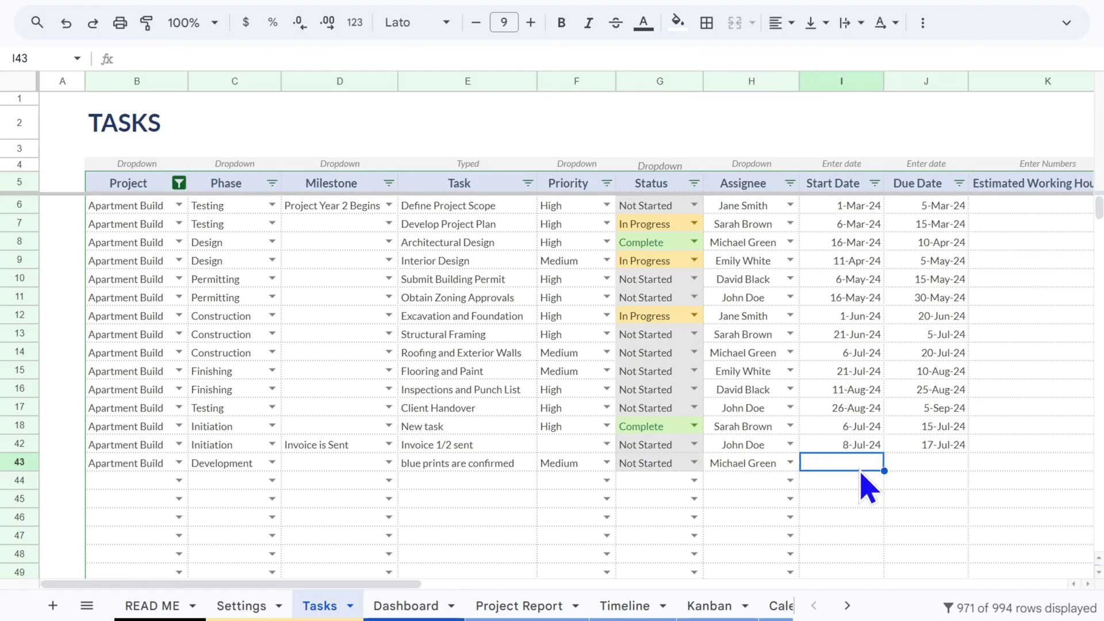
click(867, 441)
shift+click(939, 443)
key(ctrl+c)
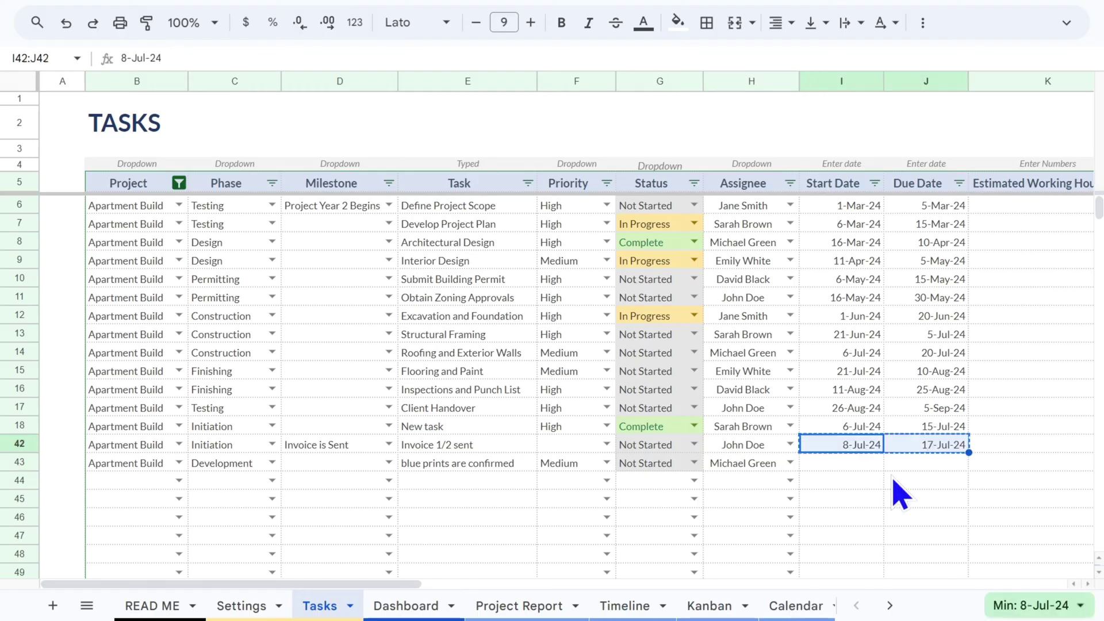
click(861, 460)
key(ctrl+v)
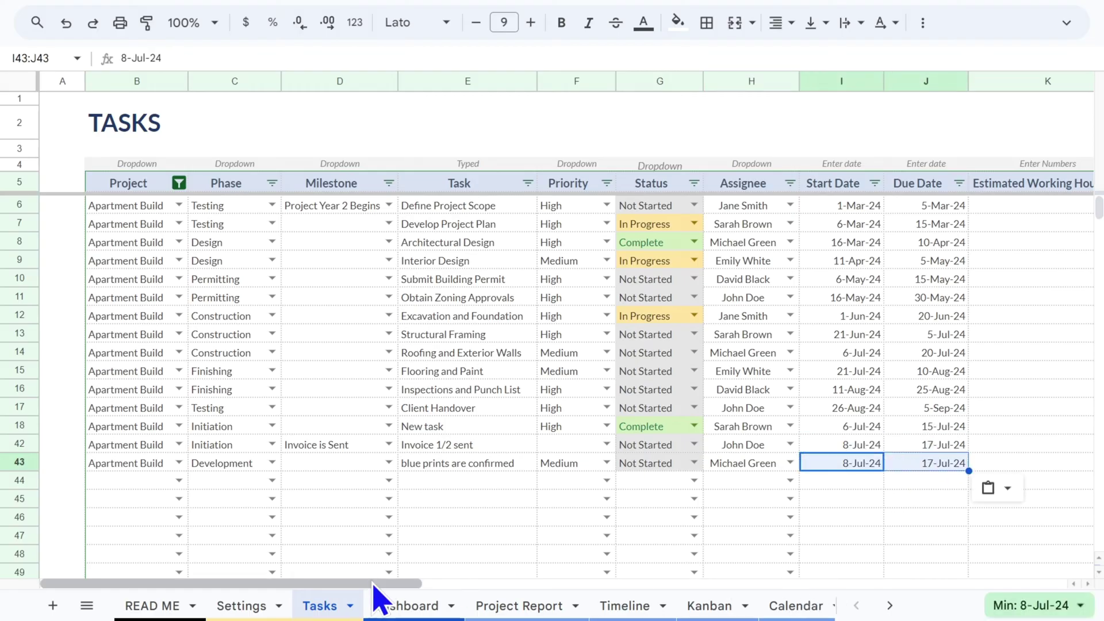
Enter 3 estimated working hours for the new task
drag(371, 585, 526, 585)
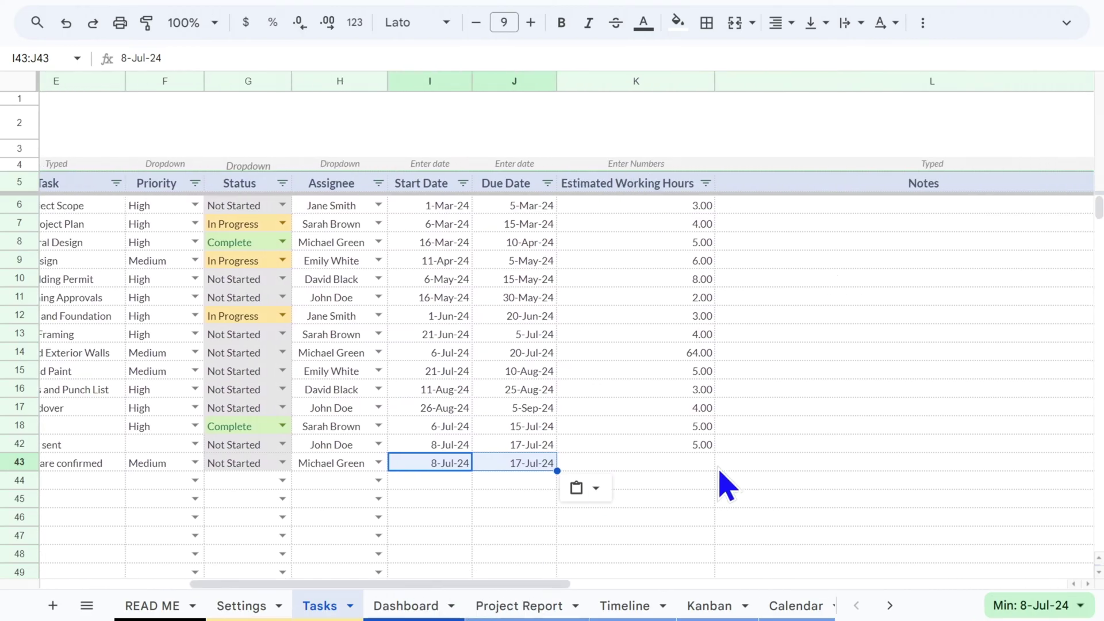
click(693, 466)
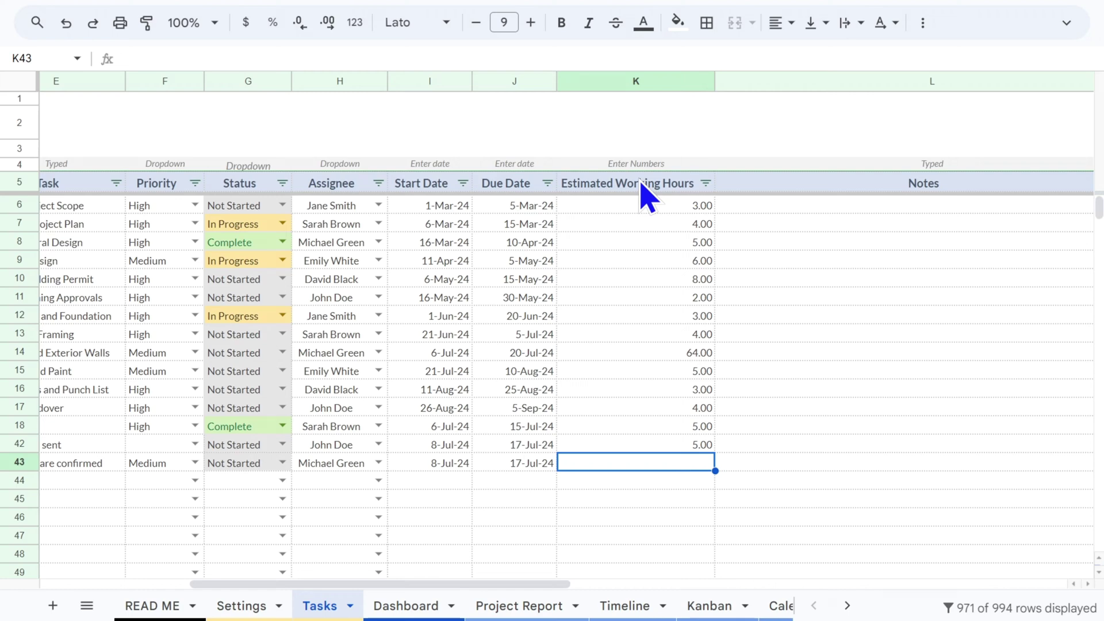
text(3)
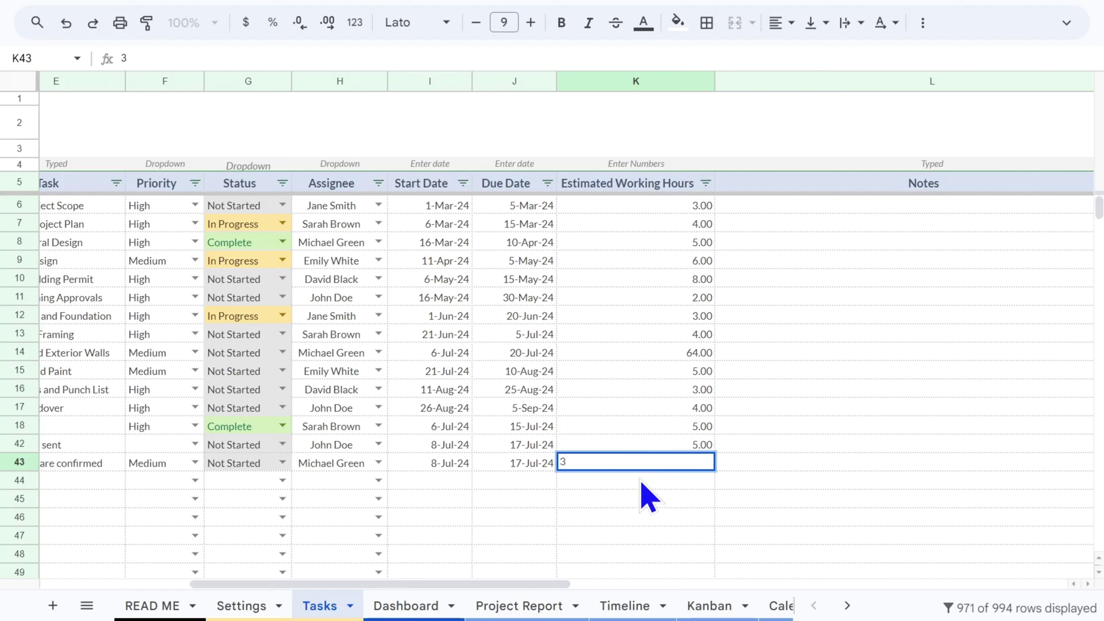
key(Return)
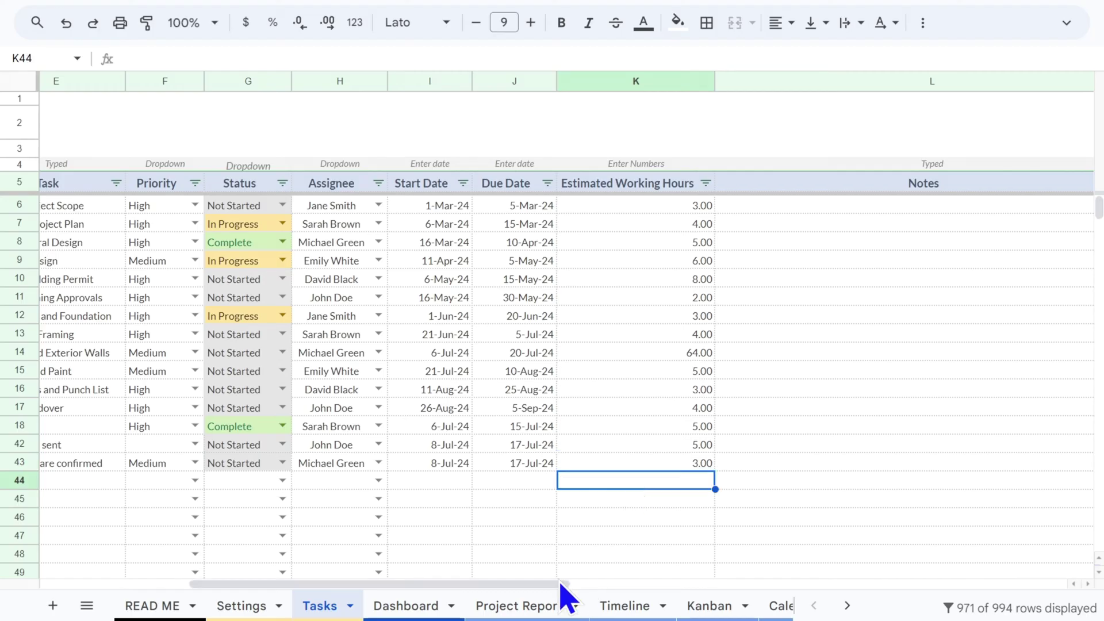
drag(547, 572, 339, 583)
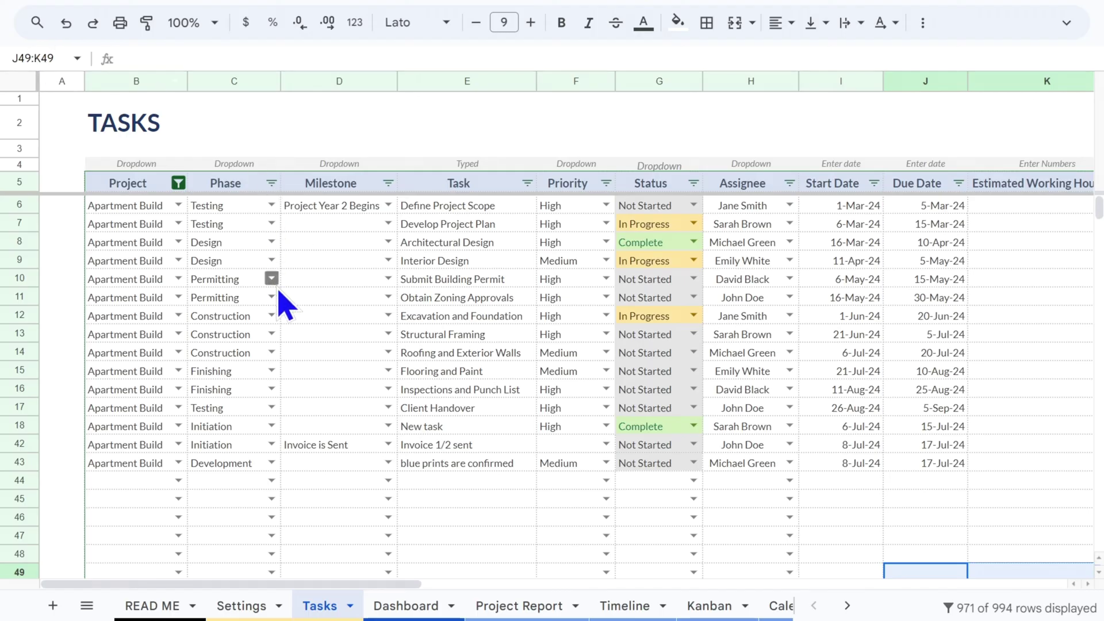
scroll(368, 334, down, 1)
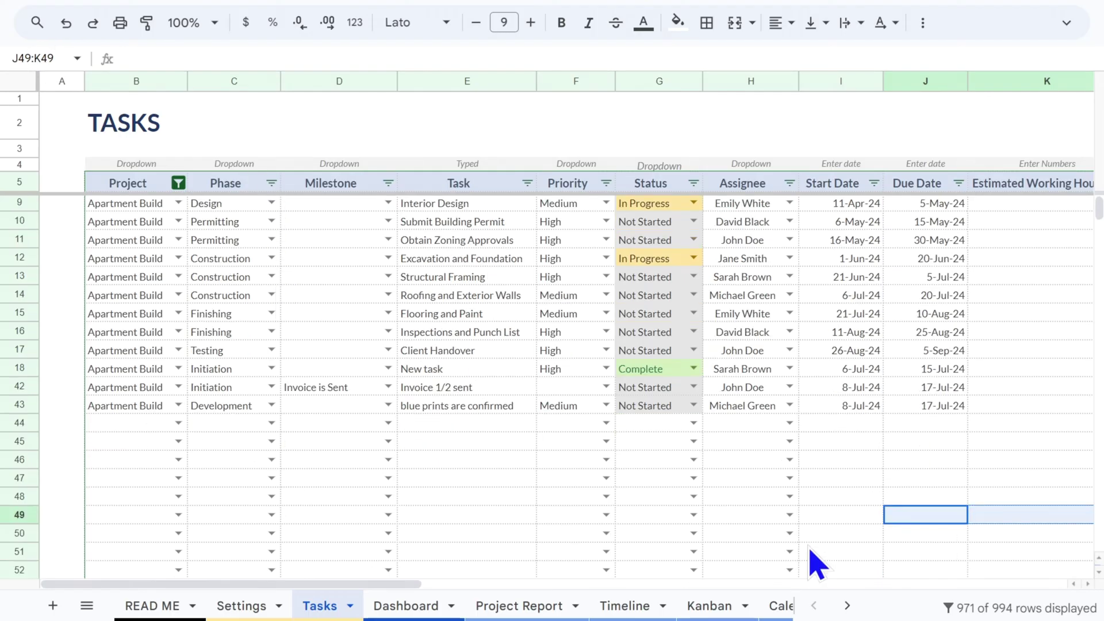
Open the Timeline sheet and scroll through the monthly Gantt chart of all projects
click(627, 605)
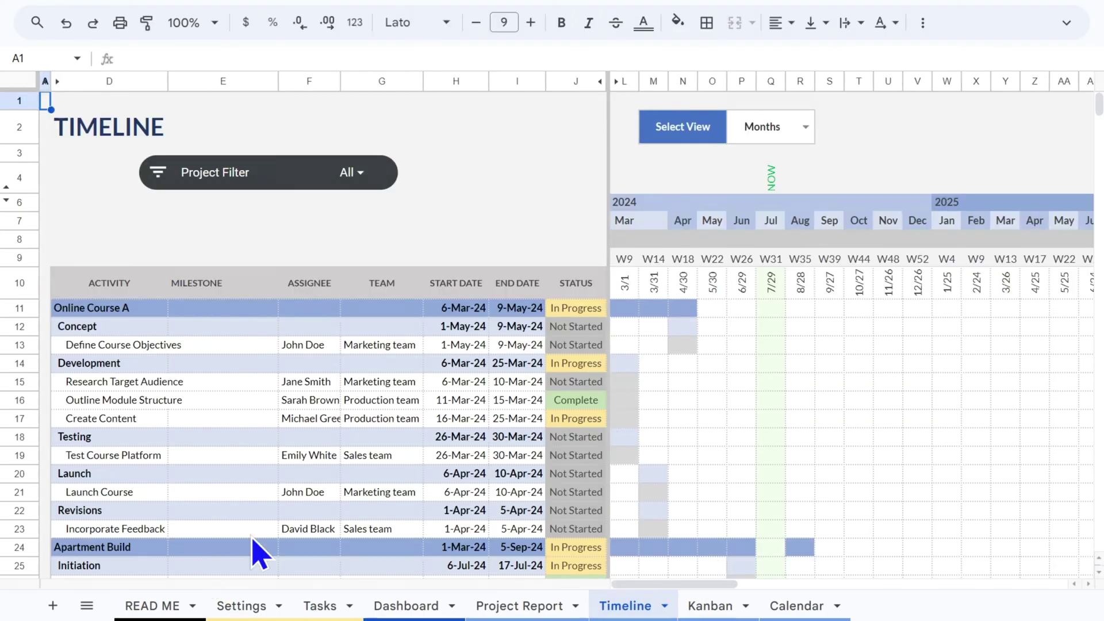
scroll(219, 414, down, 1)
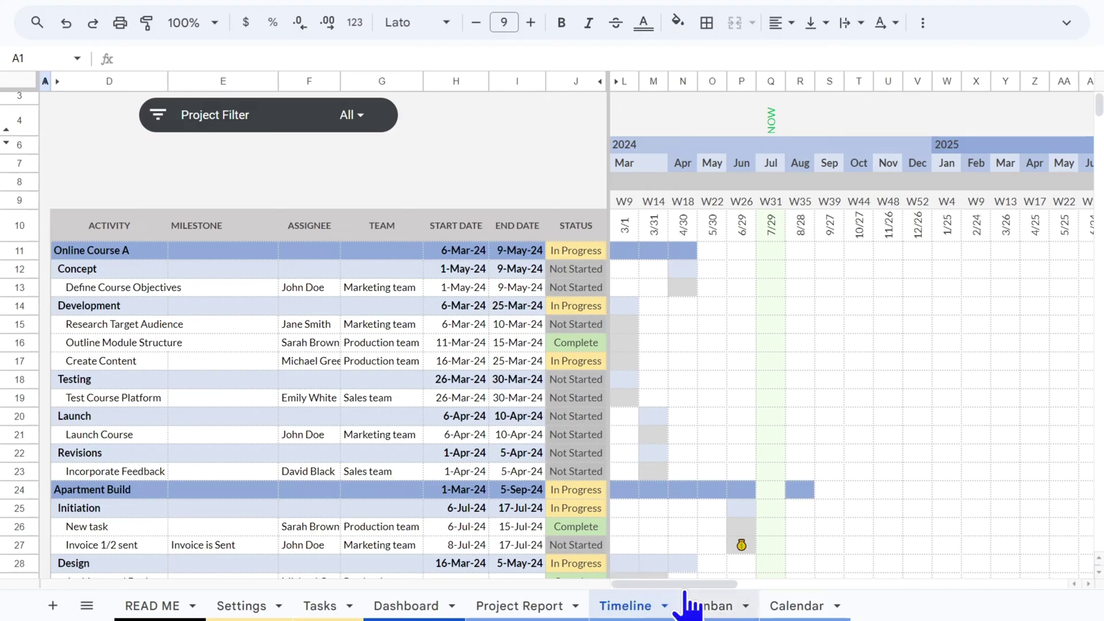
drag(688, 584, 665, 585)
scroll(773, 426, up, 1)
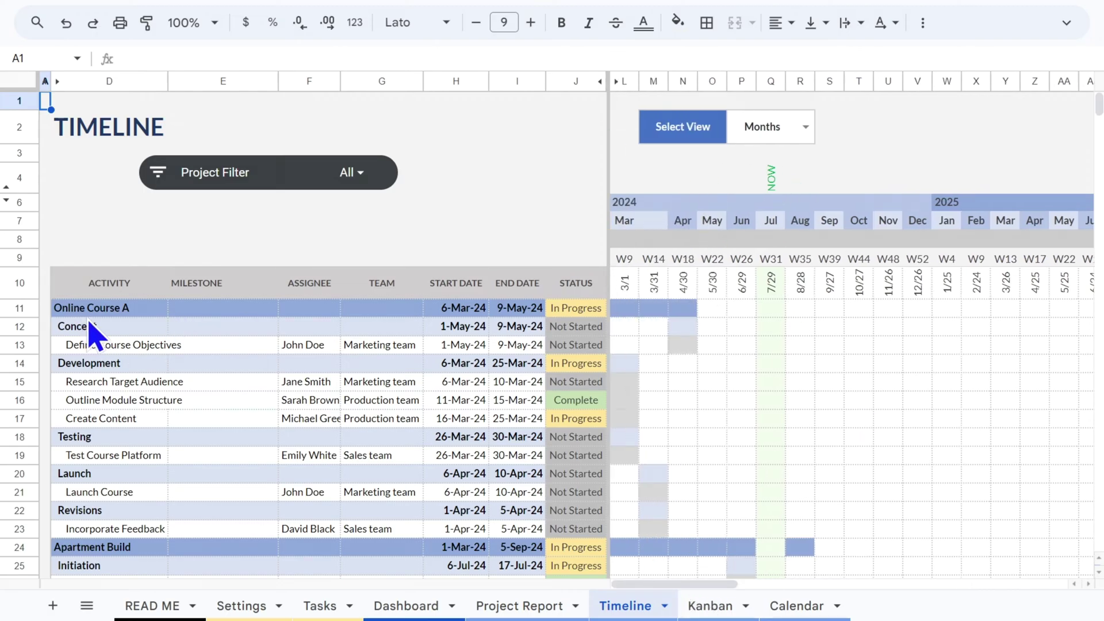
Set the Timeline's Project Filter to show only Online Course A
click(354, 173)
click(172, 311)
click(172, 338)
click(173, 366)
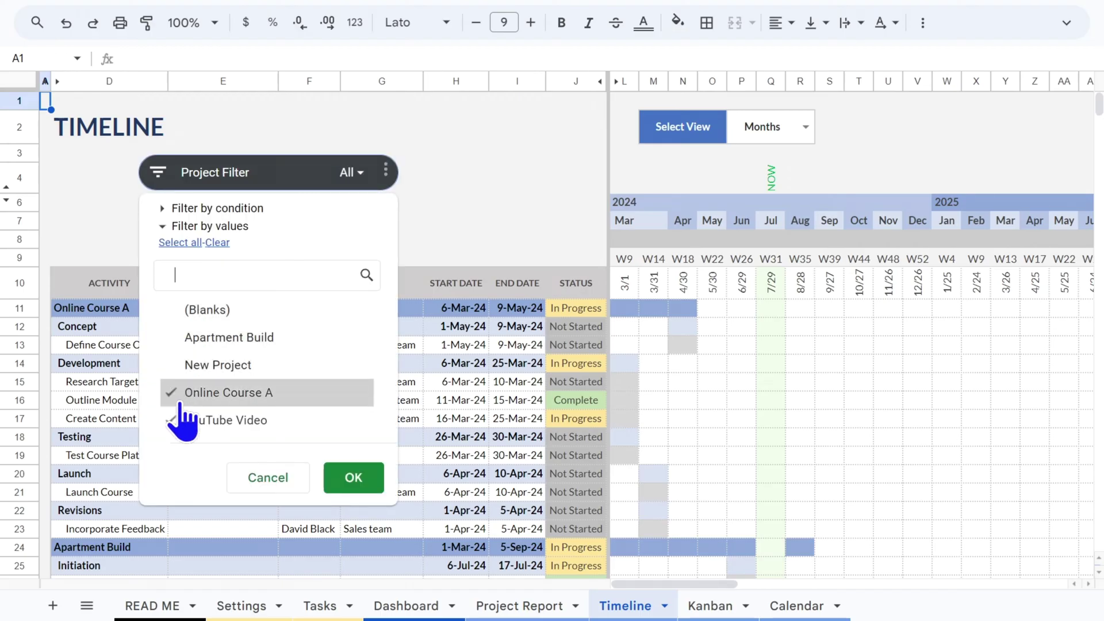
click(173, 393)
click(174, 421)
click(172, 394)
click(356, 482)
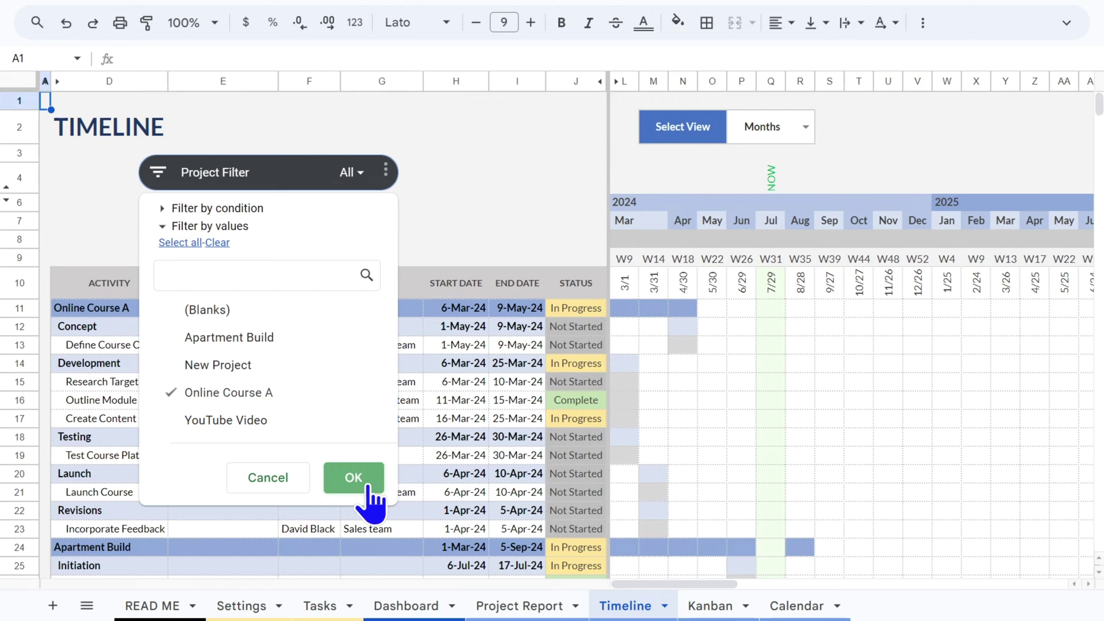
Switch the timeline view to Weeks, back to Months, and select today's date column
click(806, 133)
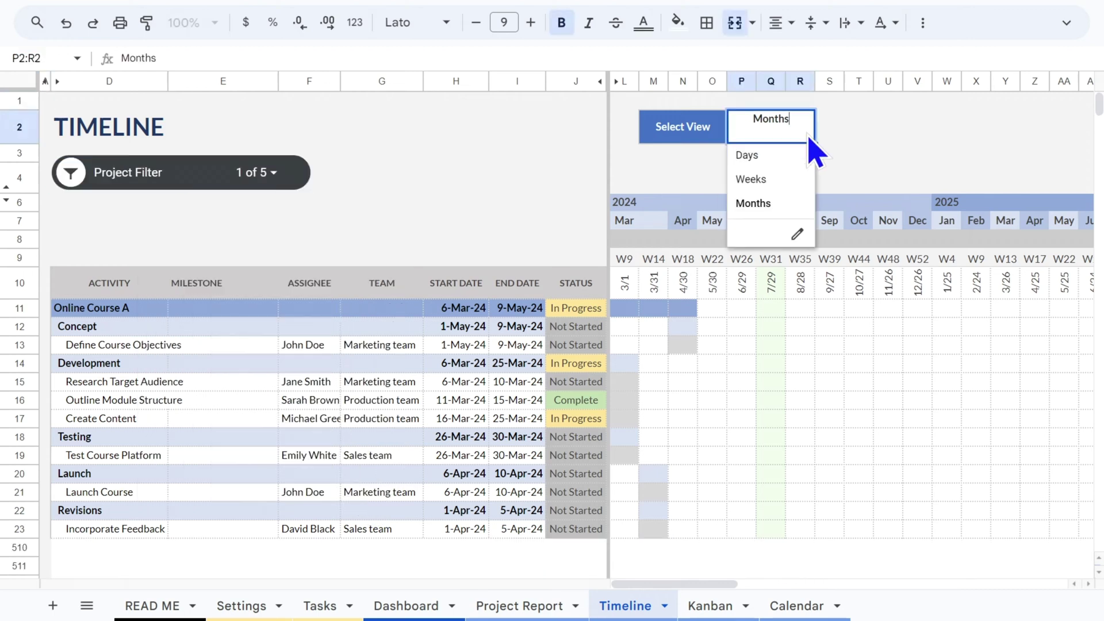
click(760, 179)
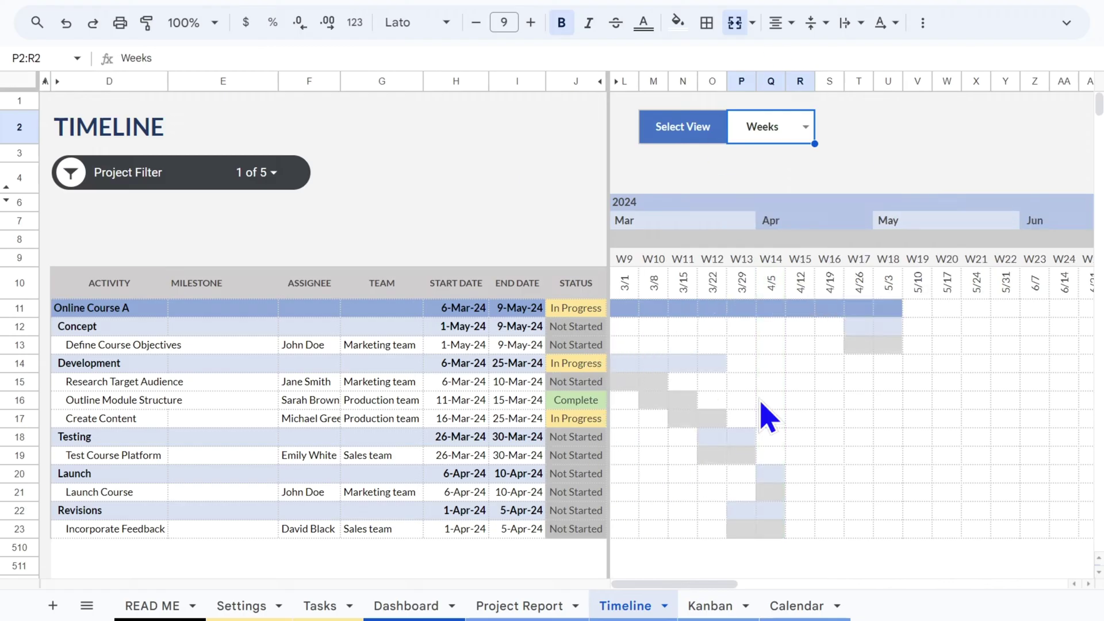
click(805, 128)
click(766, 205)
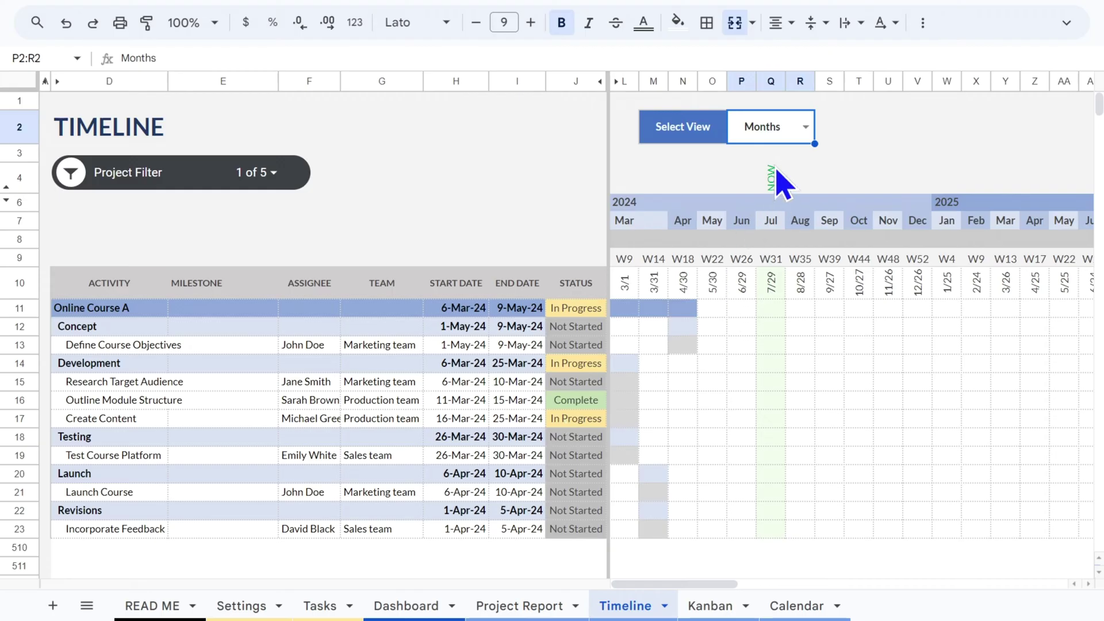
click(772, 81)
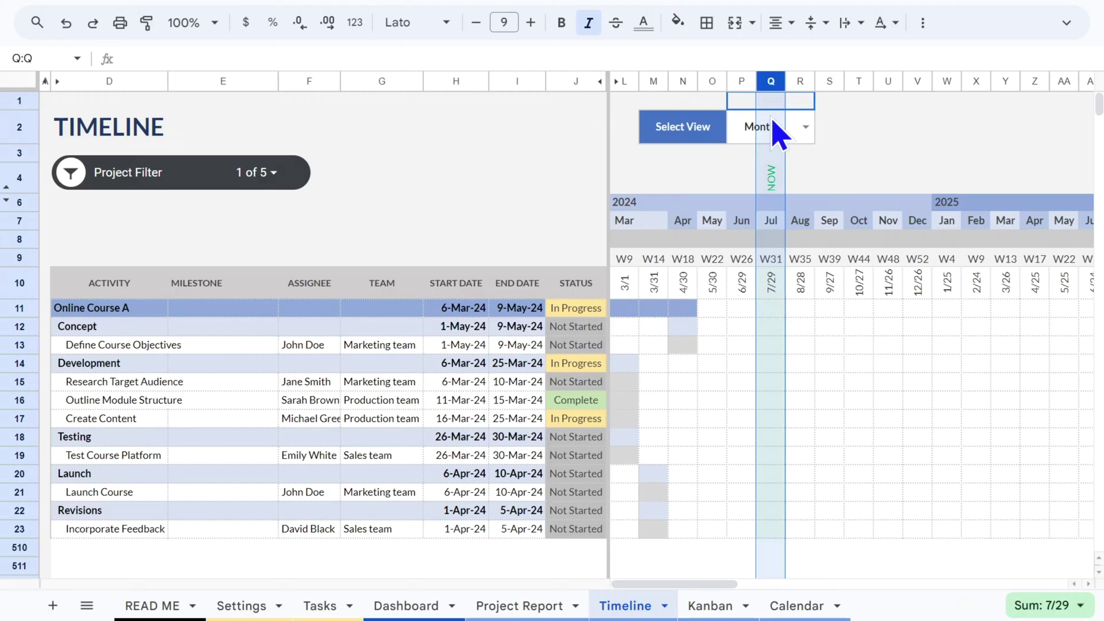
click(257, 172)
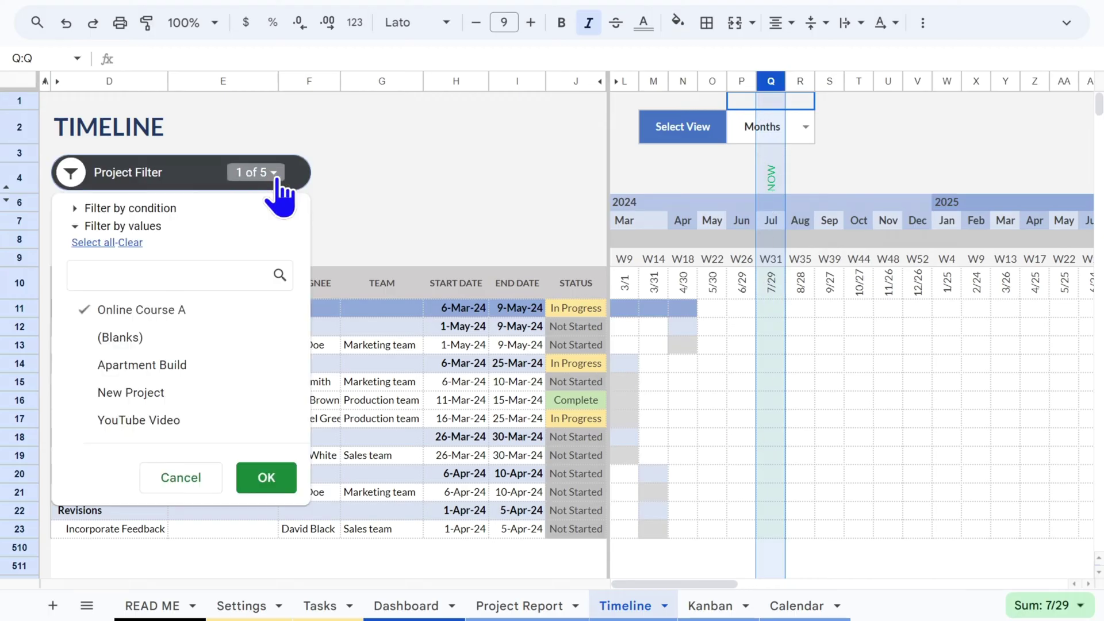
click(110, 339)
click(110, 366)
click(110, 393)
click(109, 420)
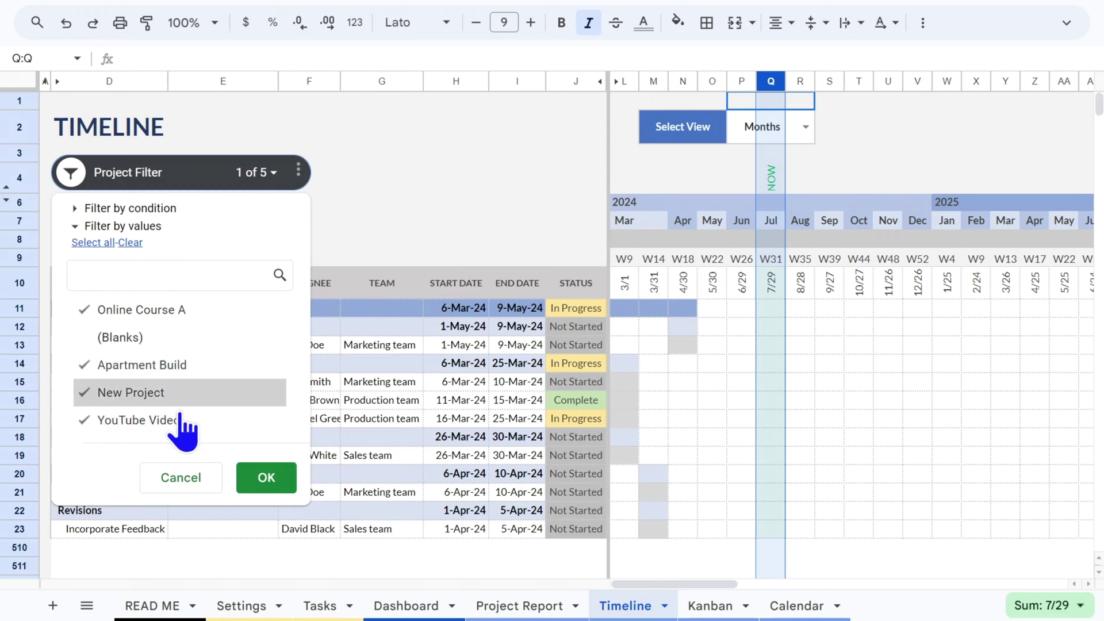
click(261, 480)
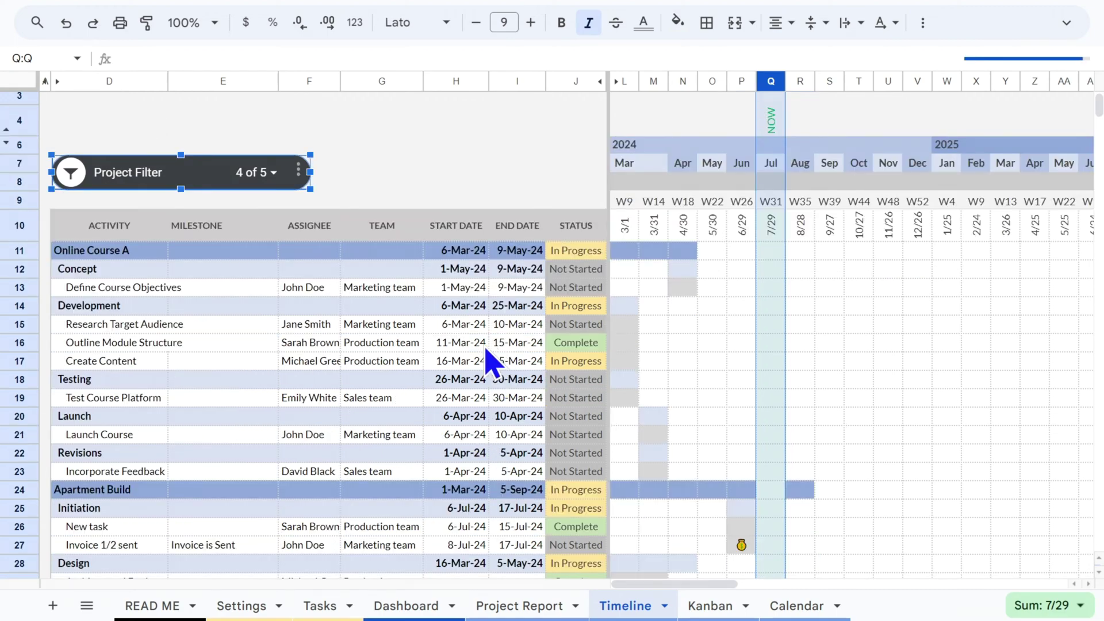
scroll(488, 357, down, 3)
scroll(132, 390, down, 4)
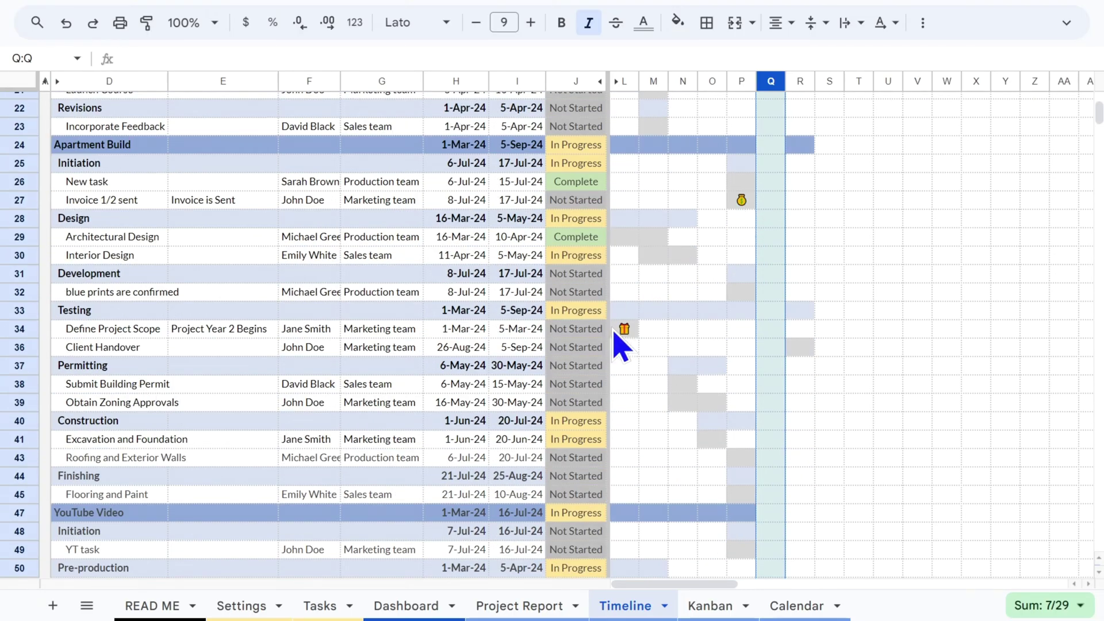
scroll(239, 336, down, 2)
scroll(311, 414, down, 2)
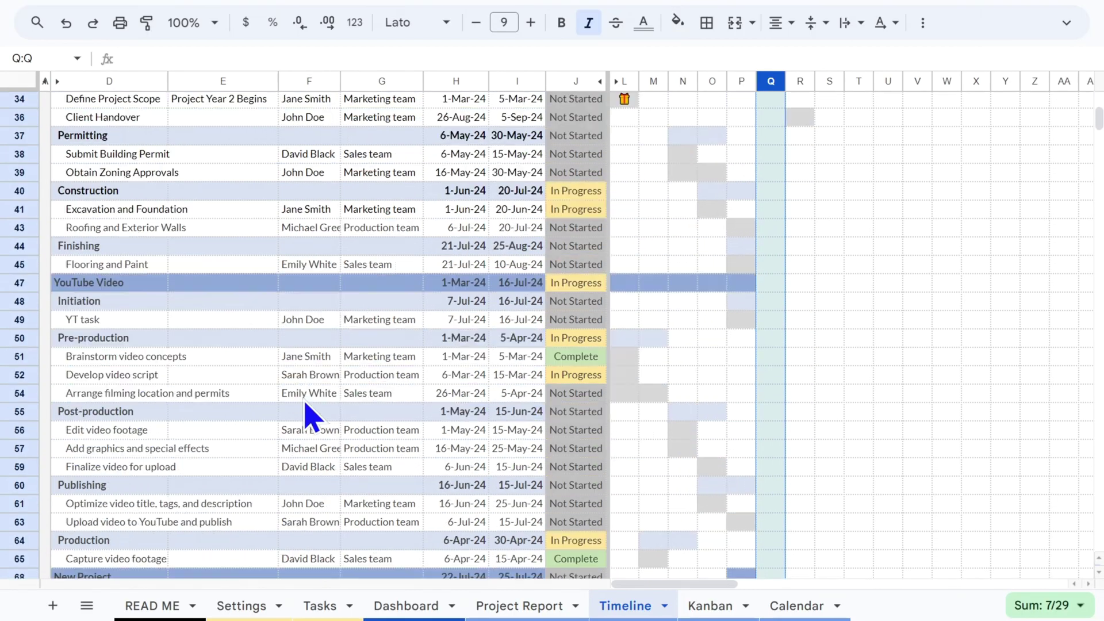
scroll(575, 471, down, 2)
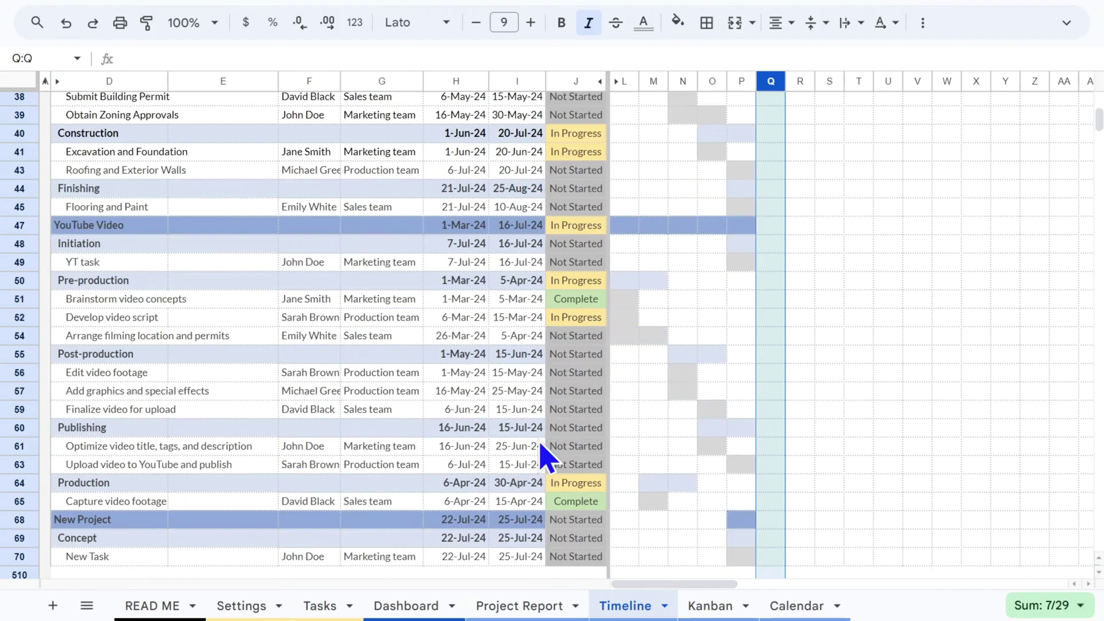
scroll(264, 420, up, 8)
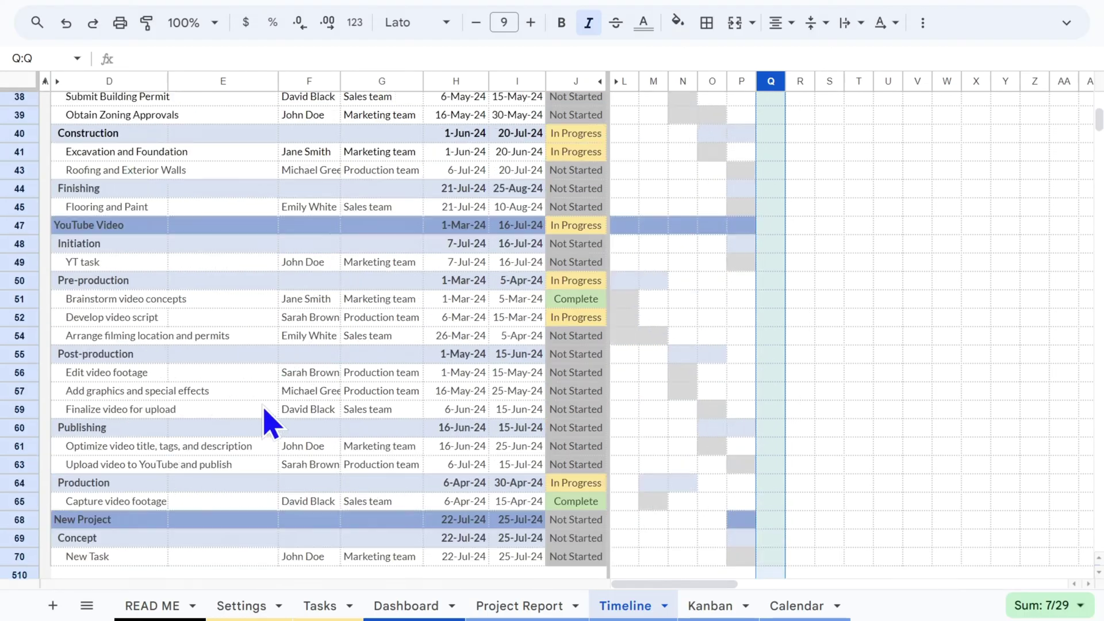
scroll(266, 423, up, 2)
scroll(269, 424, up, 3)
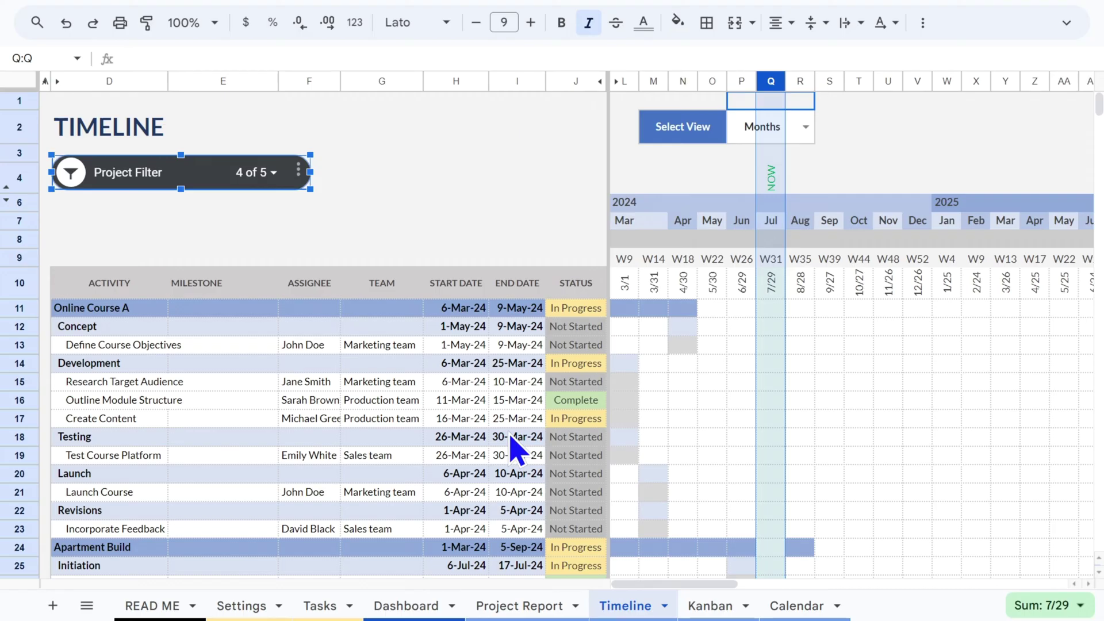
On the Timeline, point out the Not Started statuses and Create Content's In Progress status
click(587, 326)
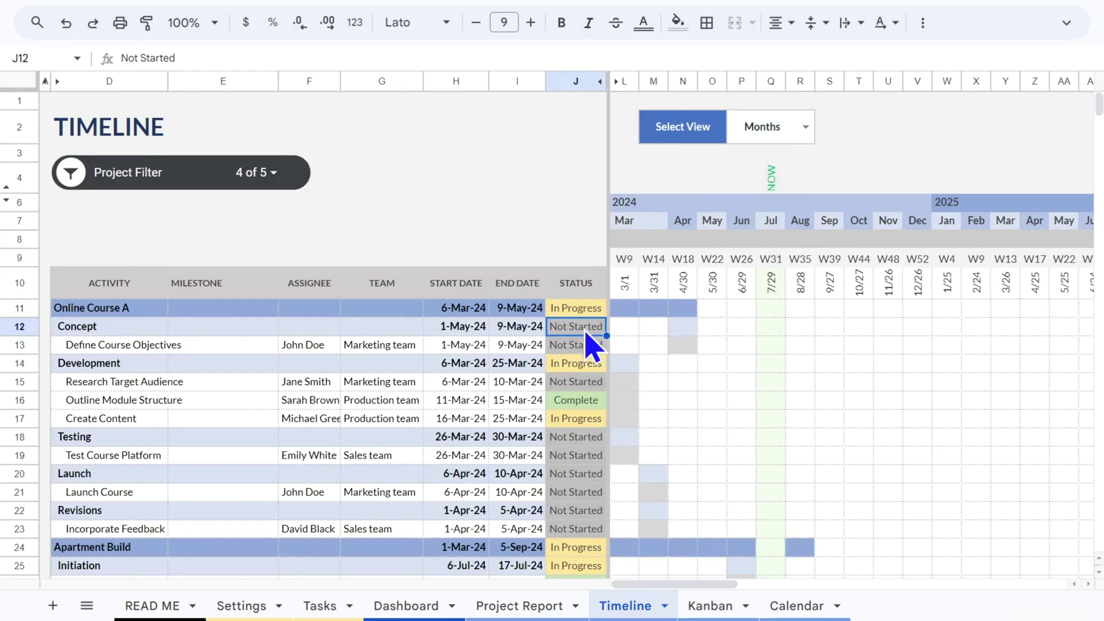
click(587, 345)
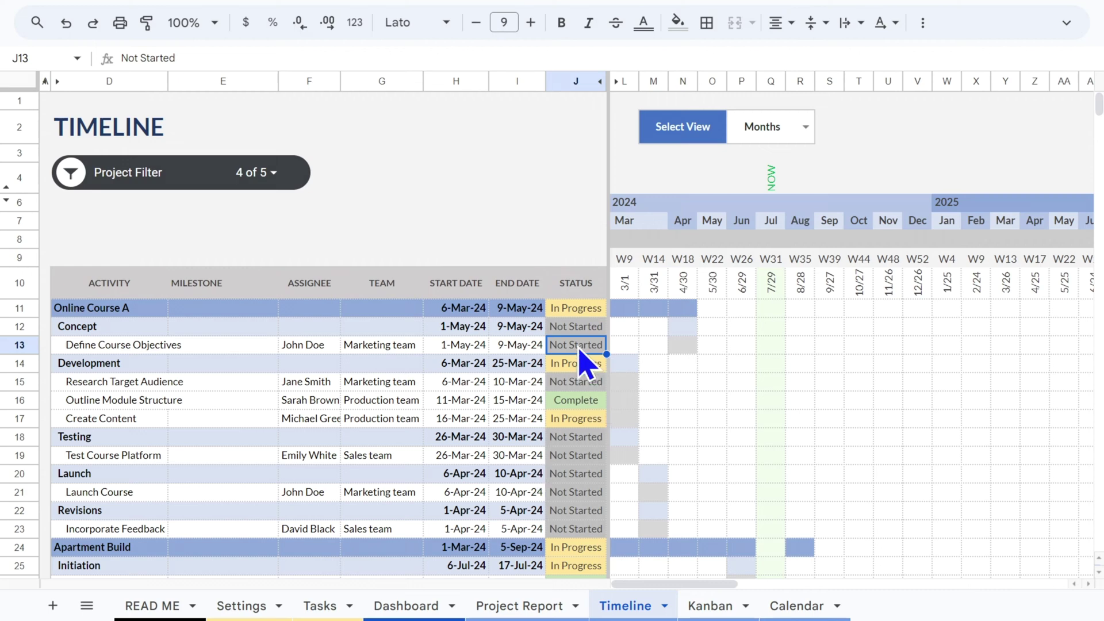
click(86, 423)
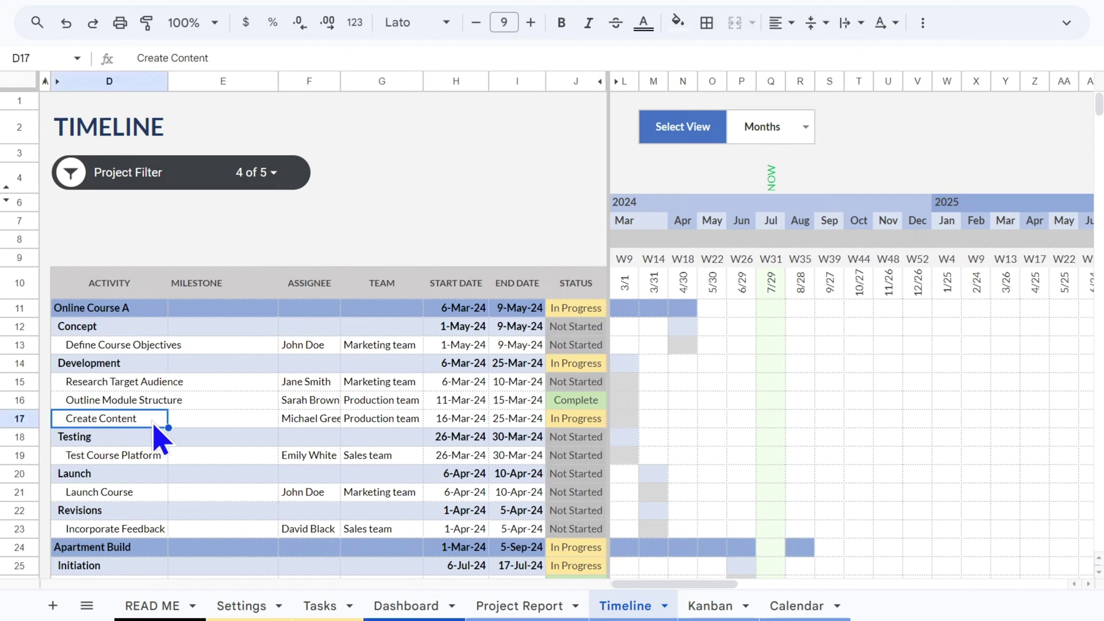
click(589, 424)
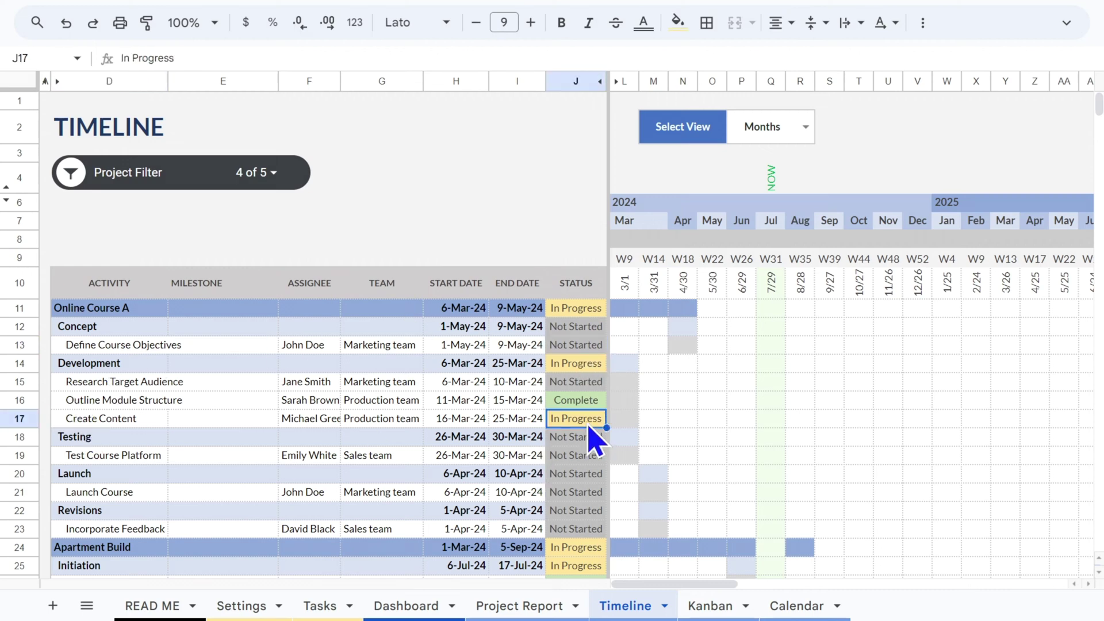
Filter the Tasks sheet's Project column to Online Course A only
click(324, 607)
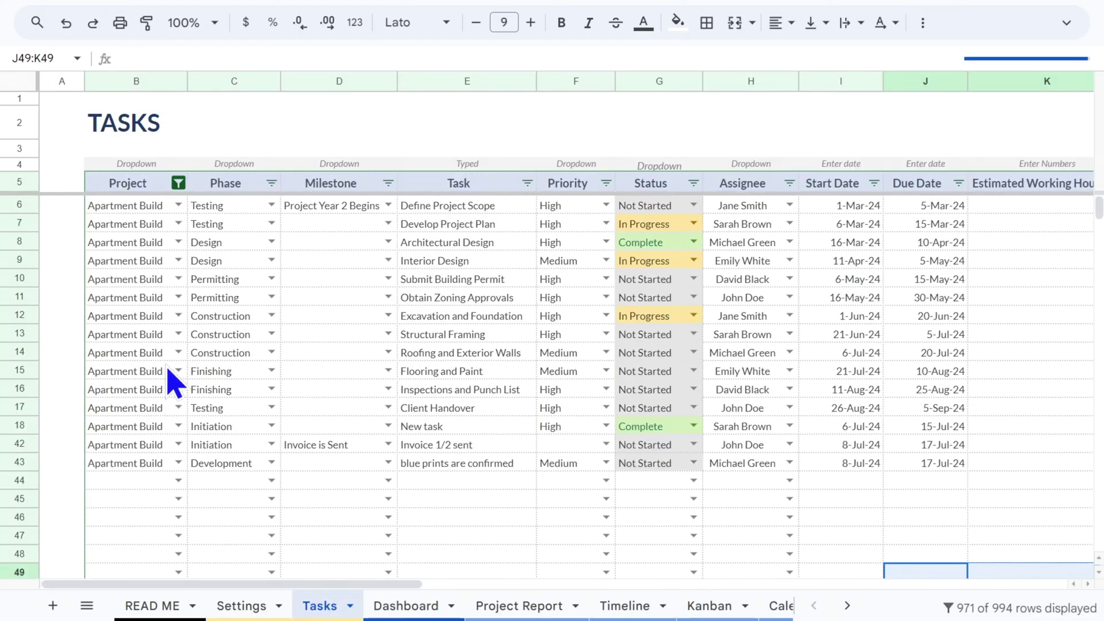
click(179, 183)
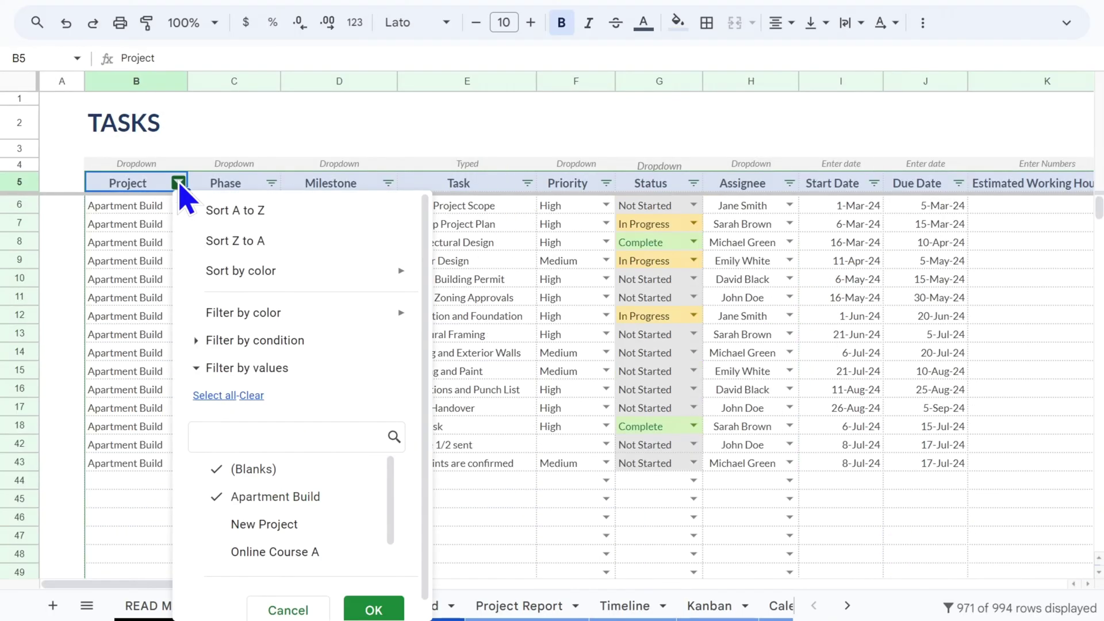
click(217, 471)
click(230, 553)
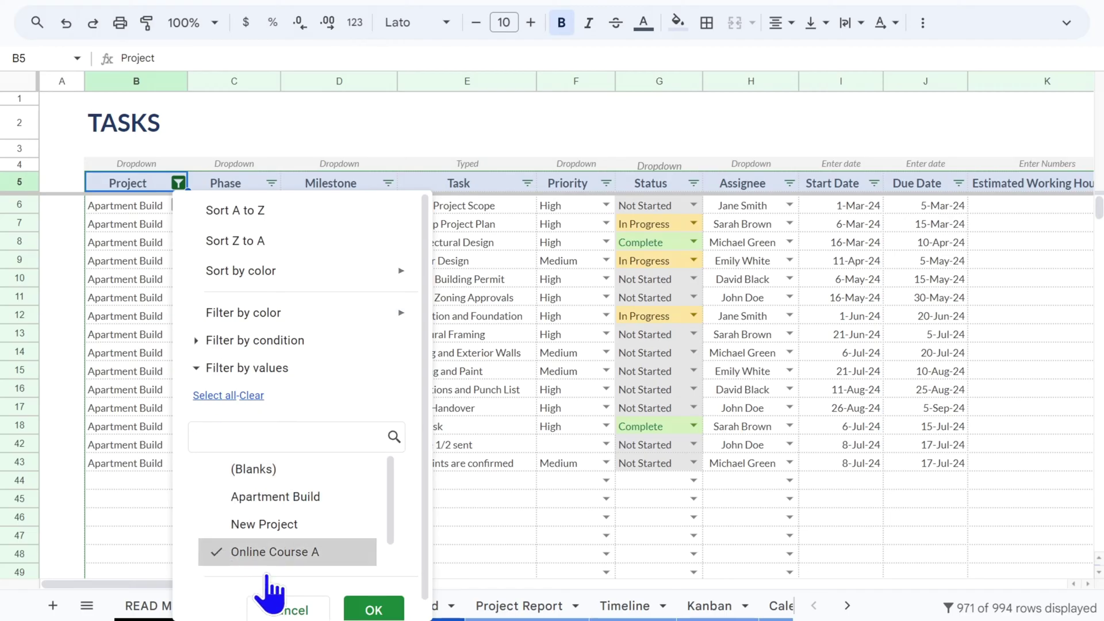
click(382, 614)
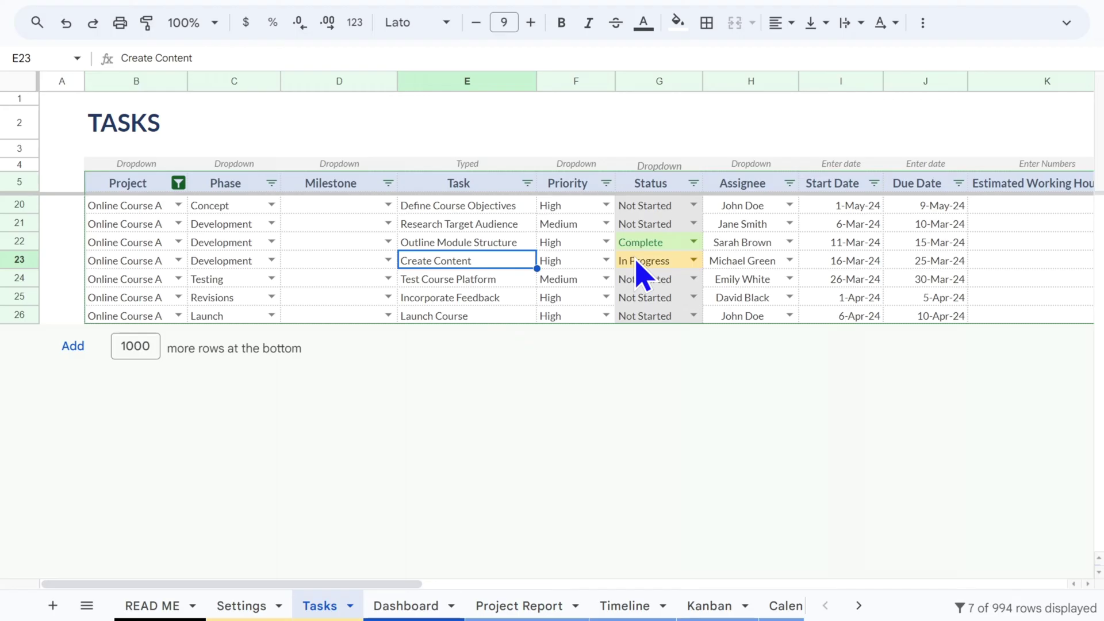
Mark Create Content as Complete and check the update on the Timeline
click(638, 270)
click(694, 260)
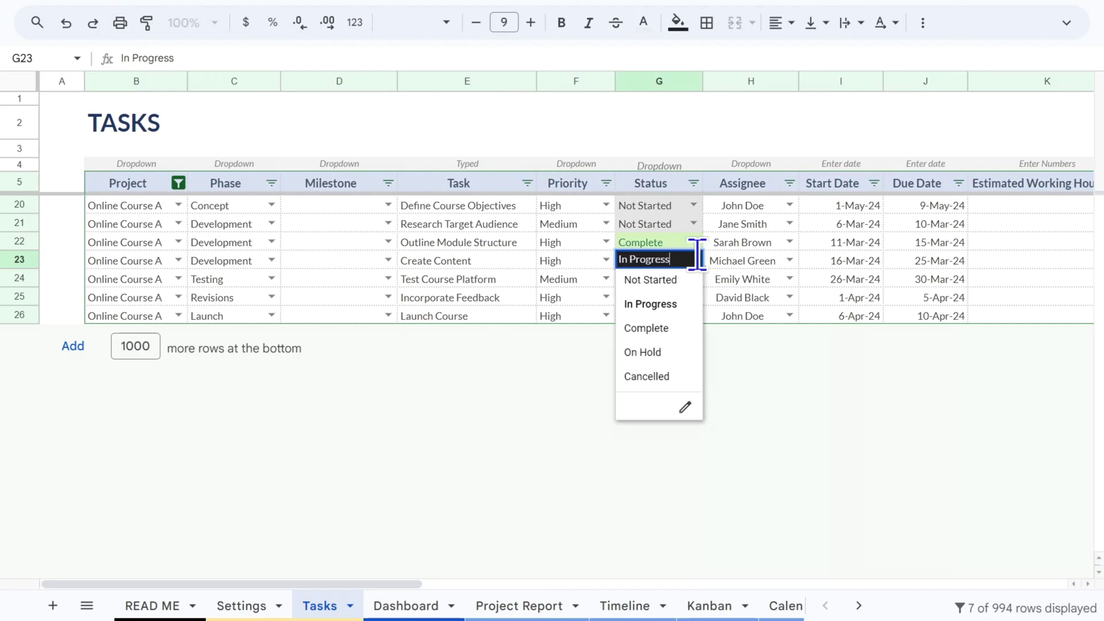
click(647, 329)
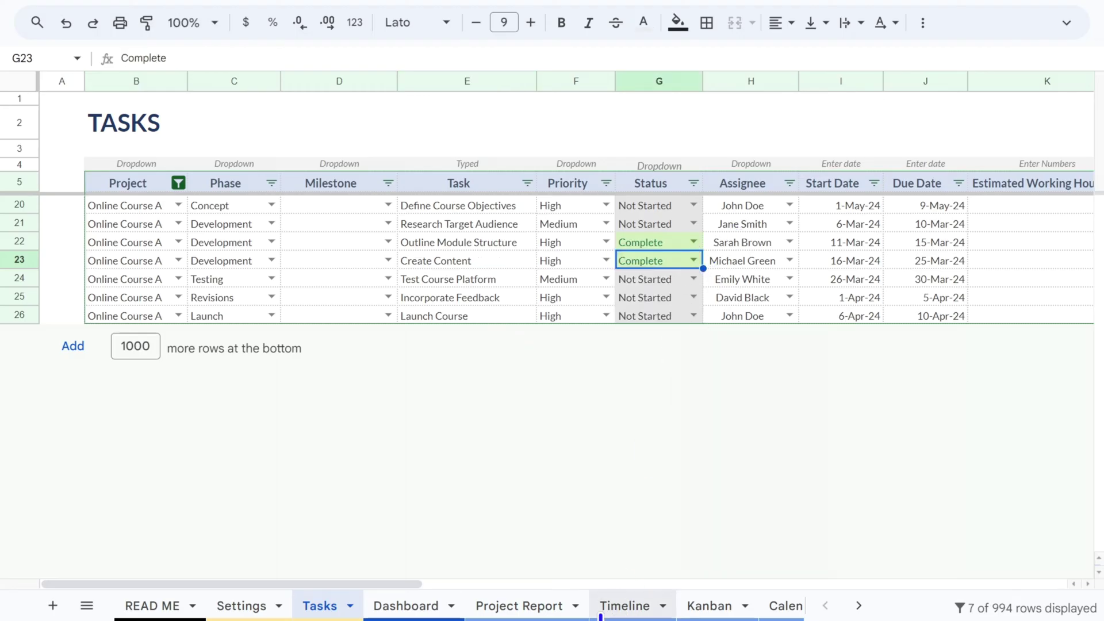
click(614, 610)
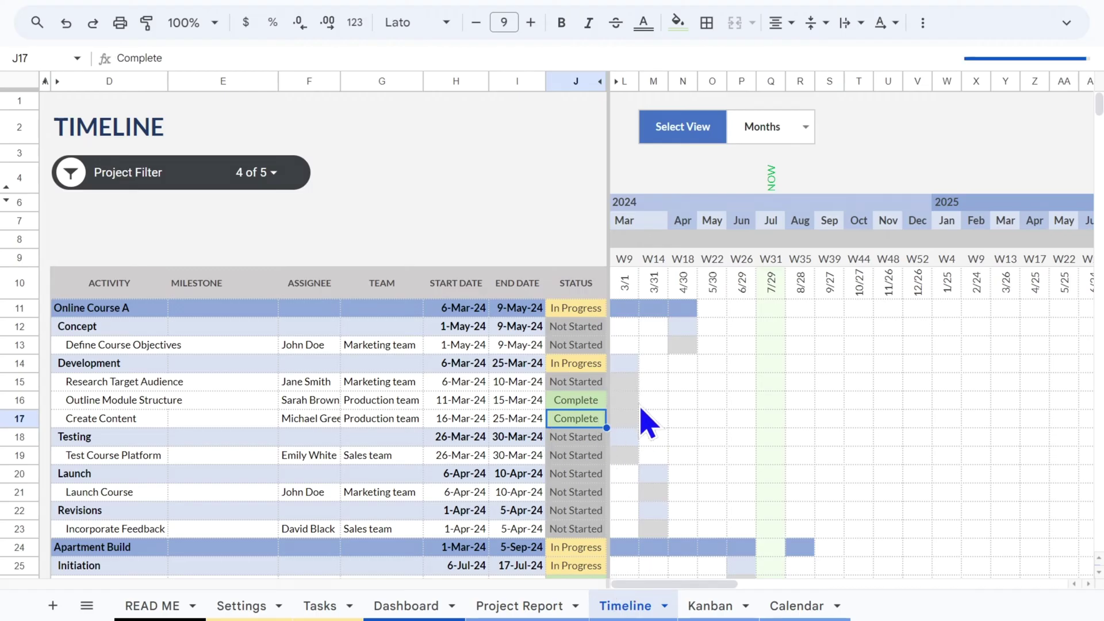
click(565, 363)
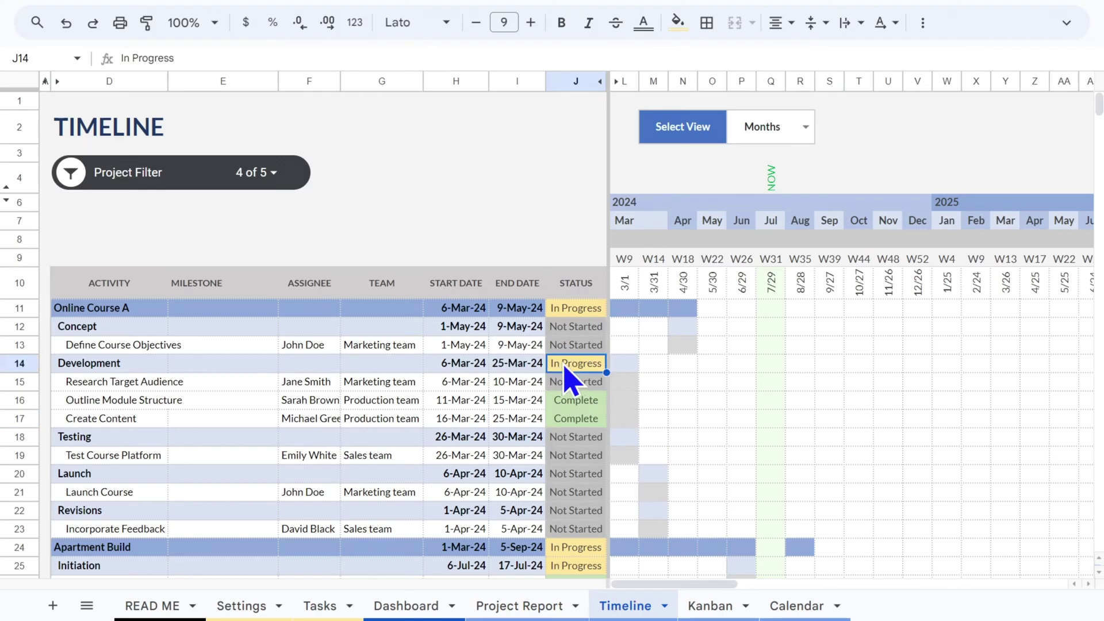
click(16, 363)
click(571, 364)
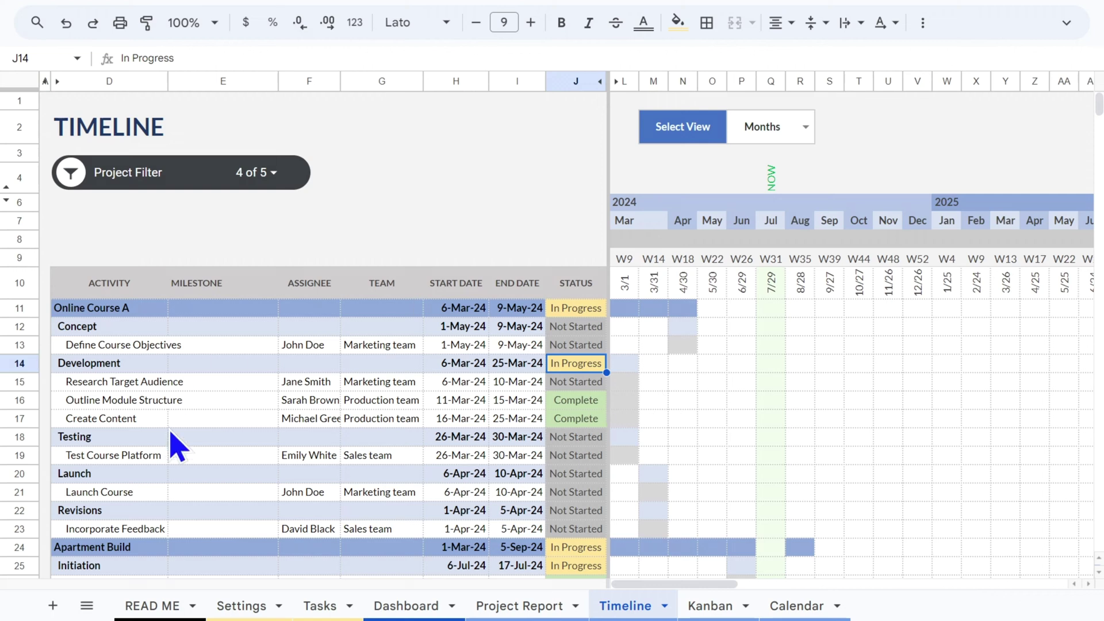
click(627, 309)
click(585, 368)
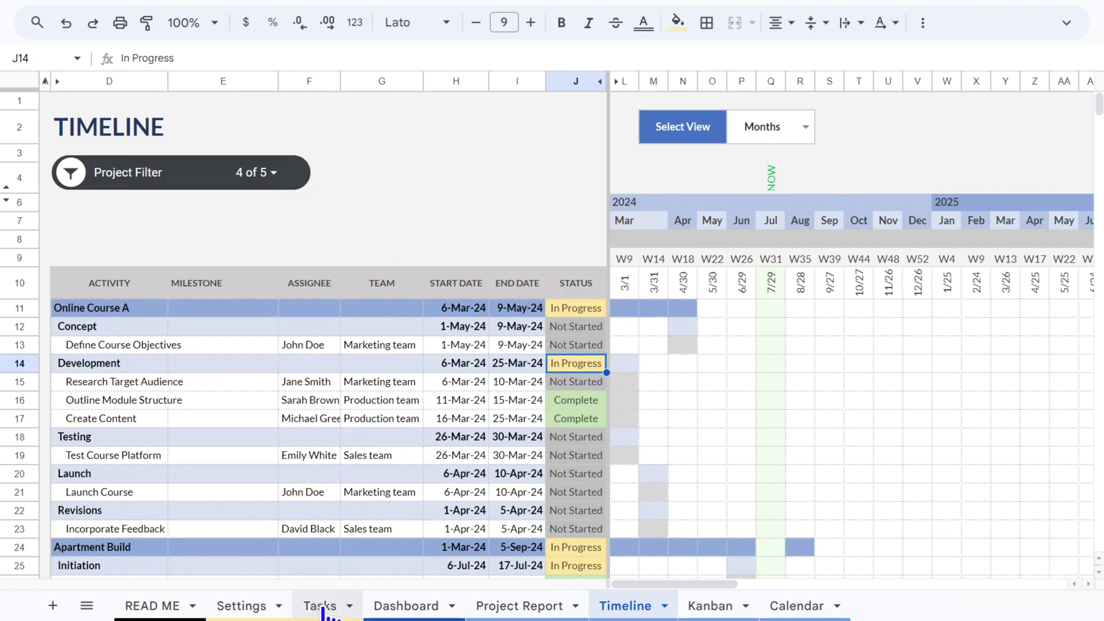
Draft an @ mention comment on the Create Content assignee cell, discard it, and select row 23
click(322, 605)
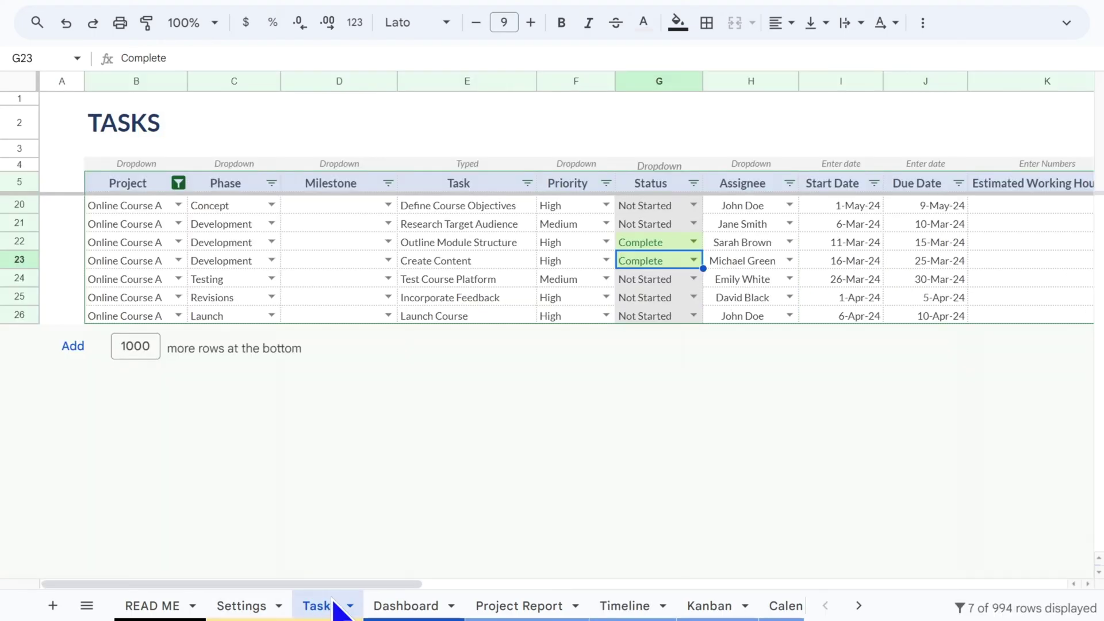
click(756, 266)
right_click(756, 267)
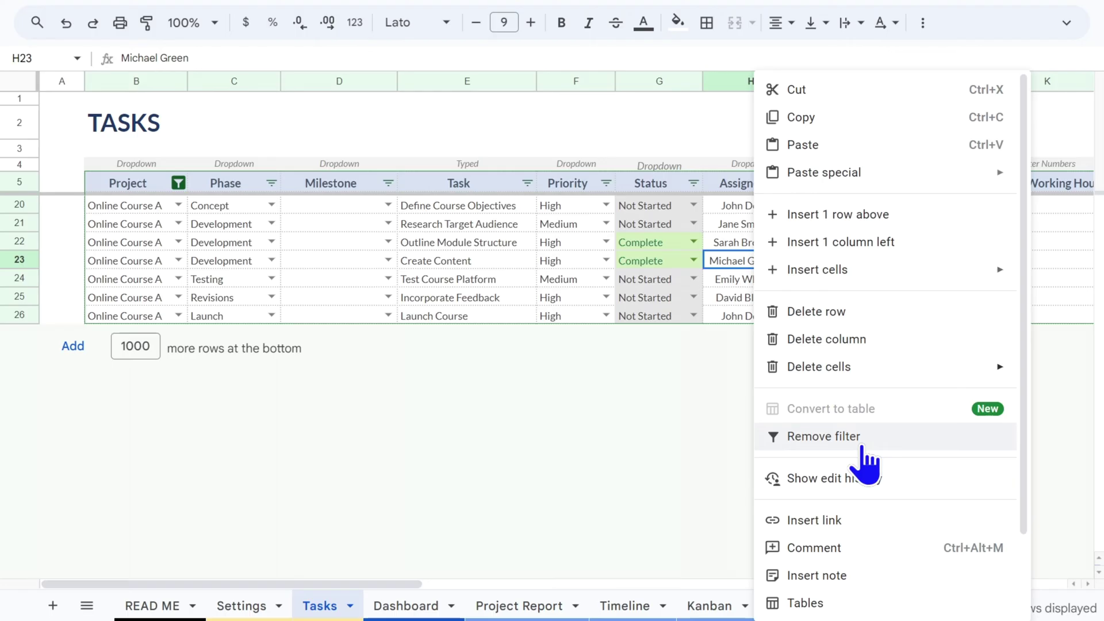
click(828, 549)
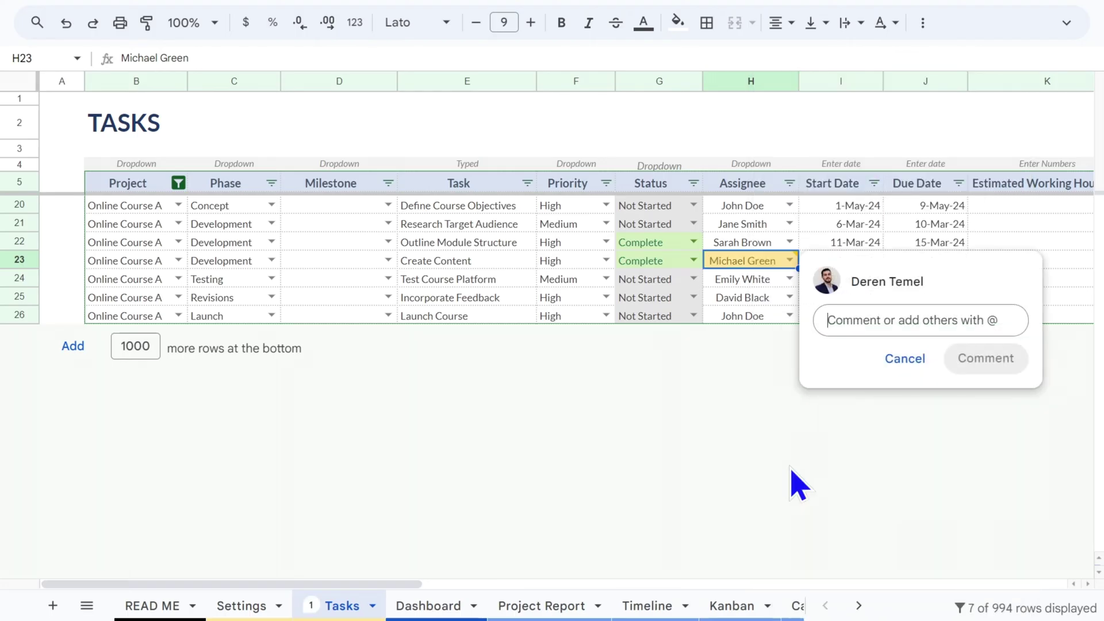
text(@mich)
key(Escape)
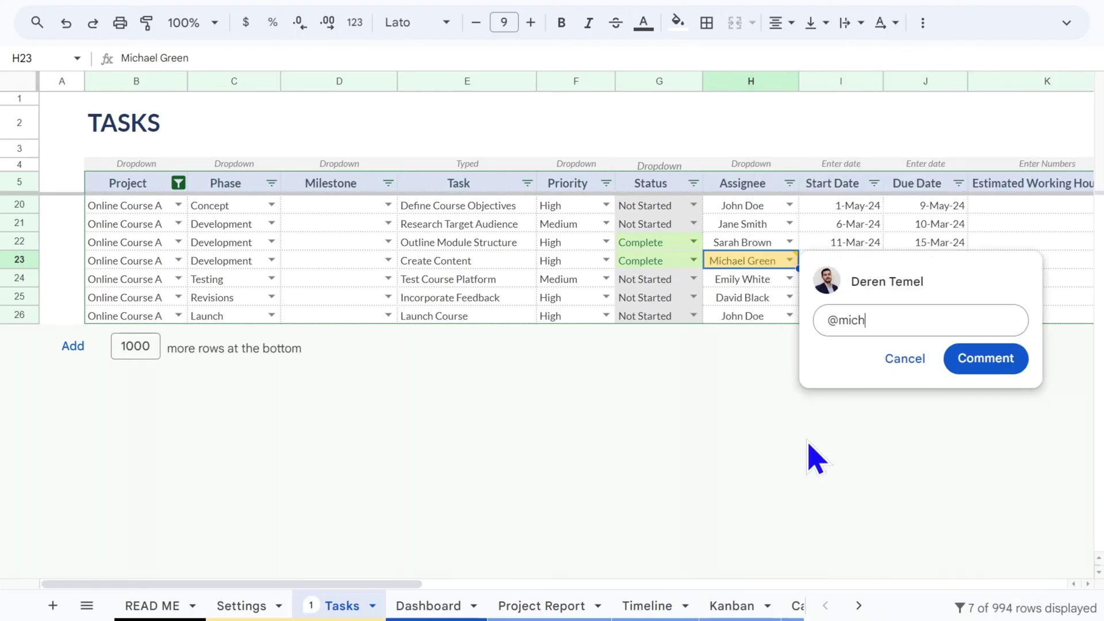
click(913, 360)
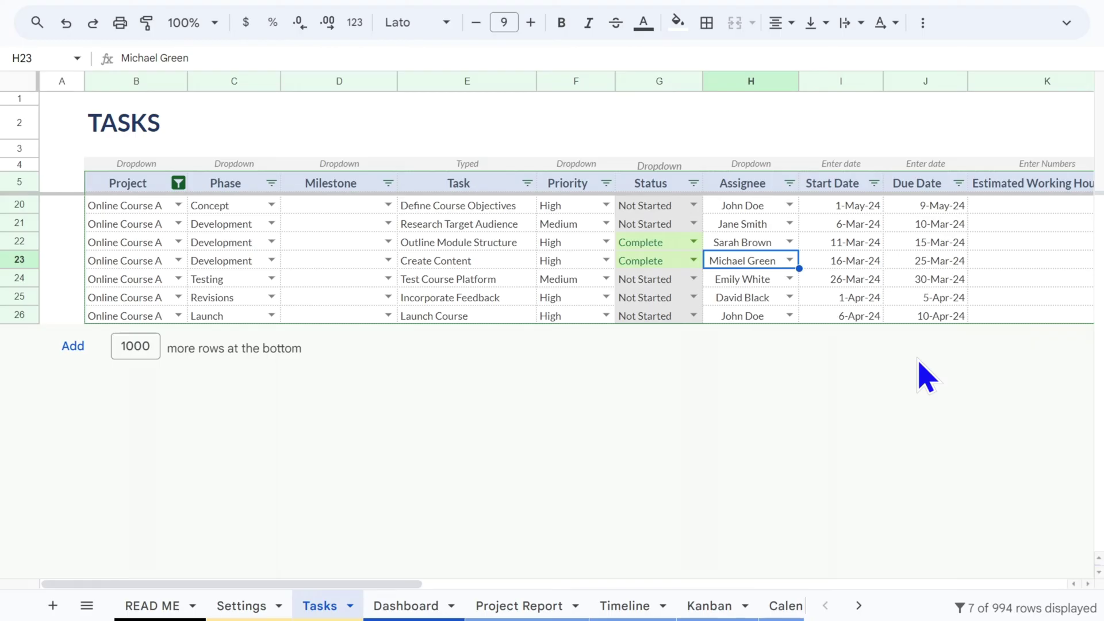
click(19, 259)
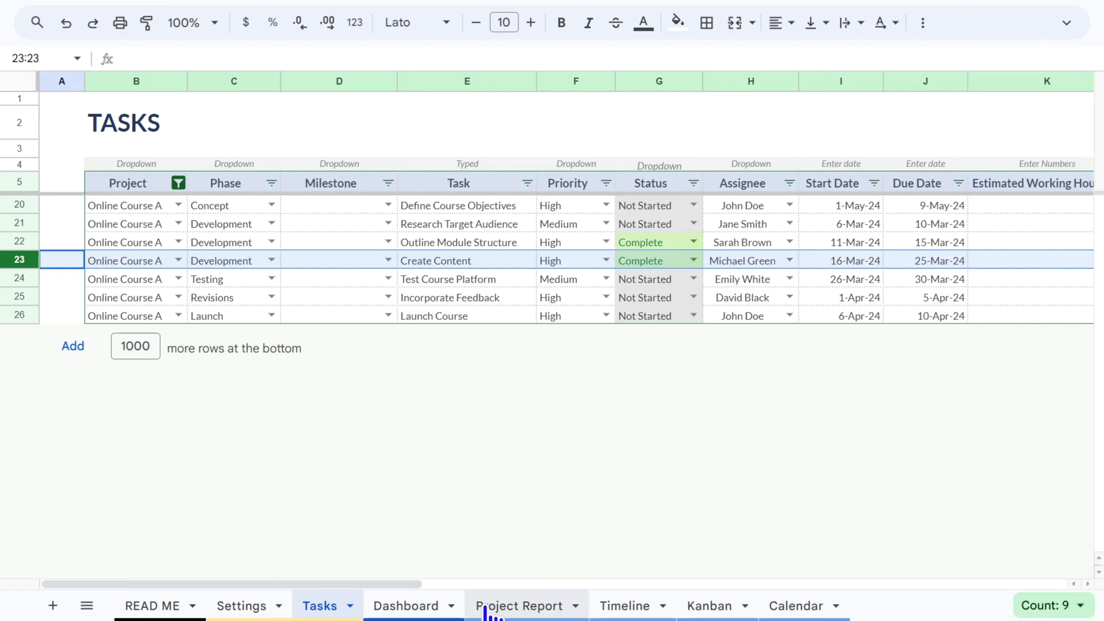
Move through the Project Report and Timeline sheets to reach the Kanban board
click(545, 611)
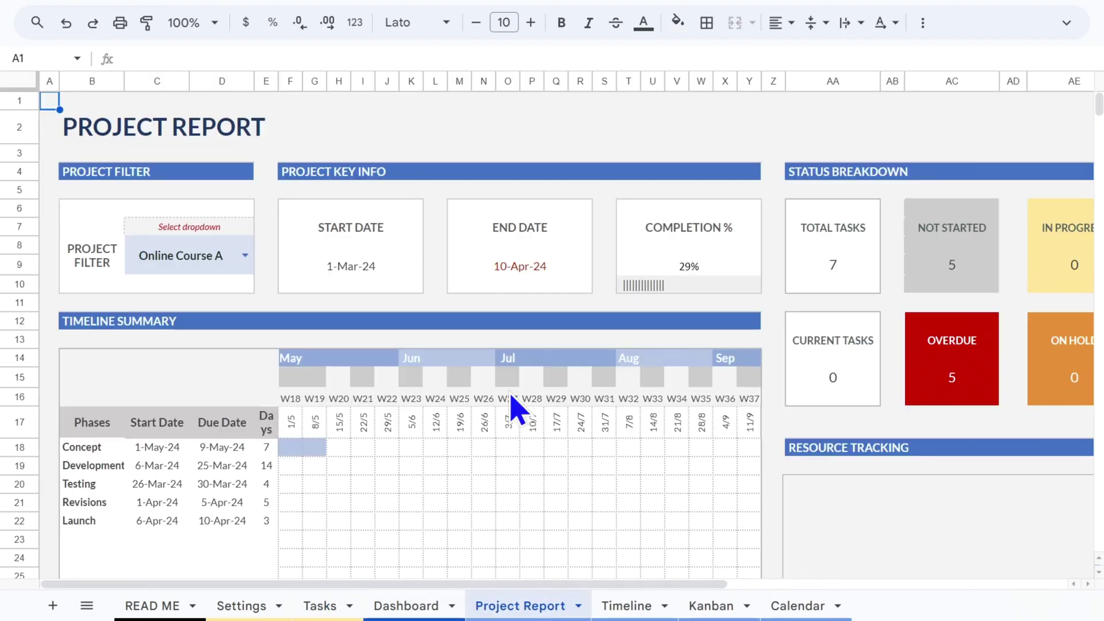
click(635, 613)
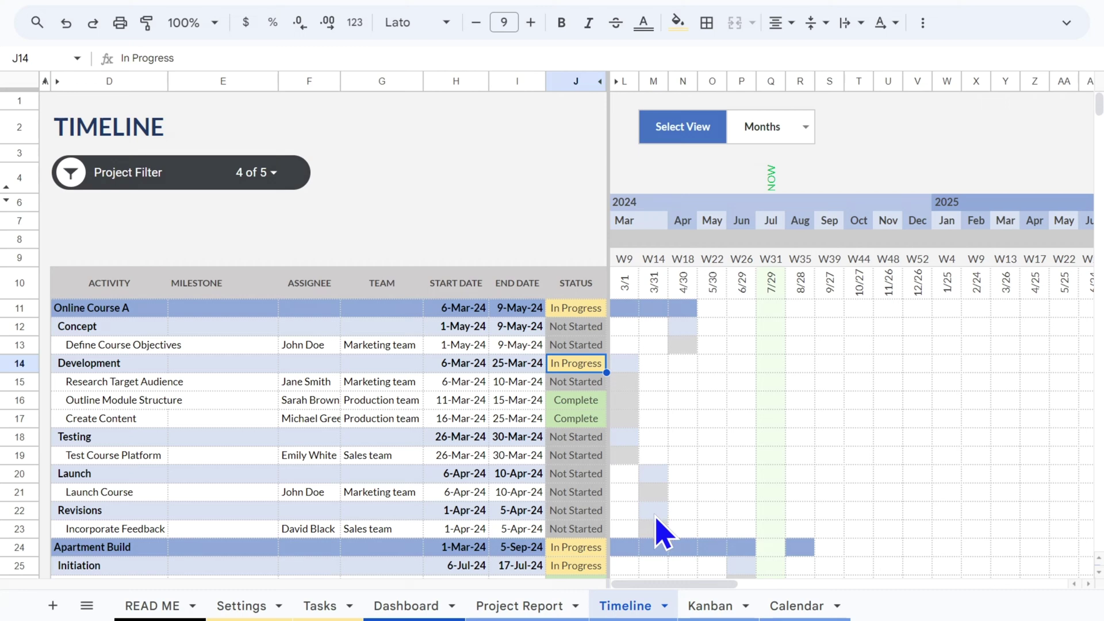
click(734, 604)
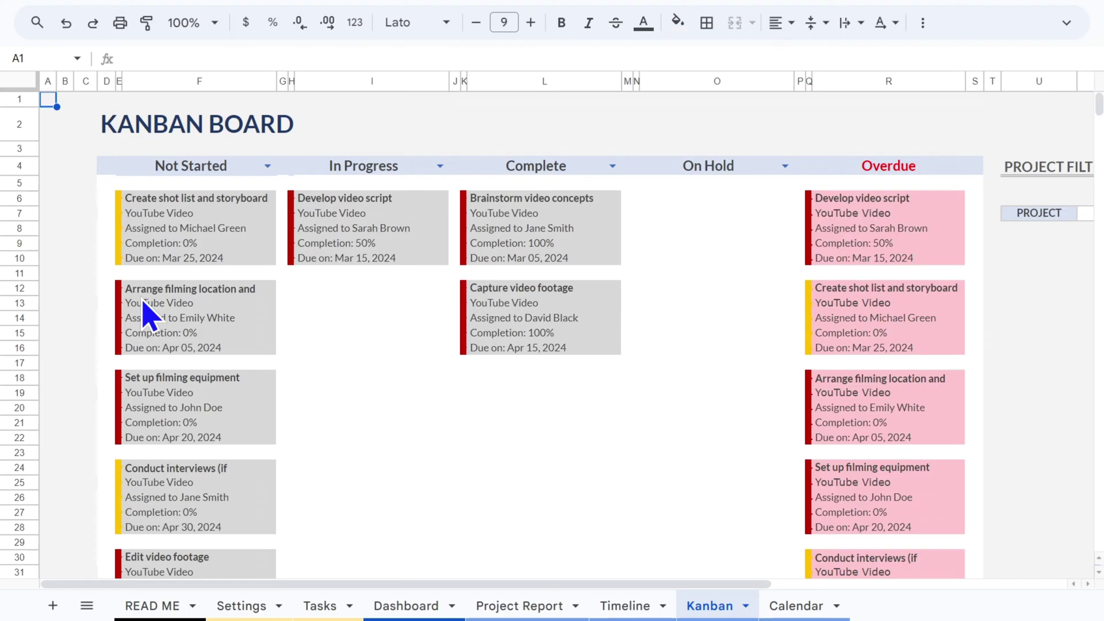
Tour the Kanban columns: Not Started, In Progress, Complete, On Hold and Overdue
click(201, 81)
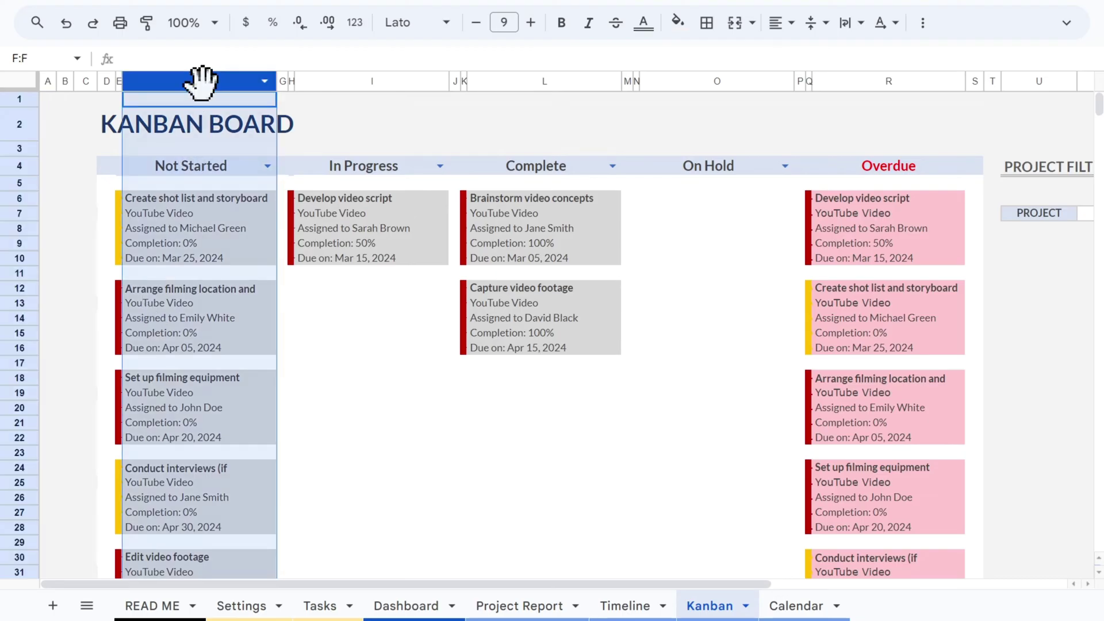
click(372, 81)
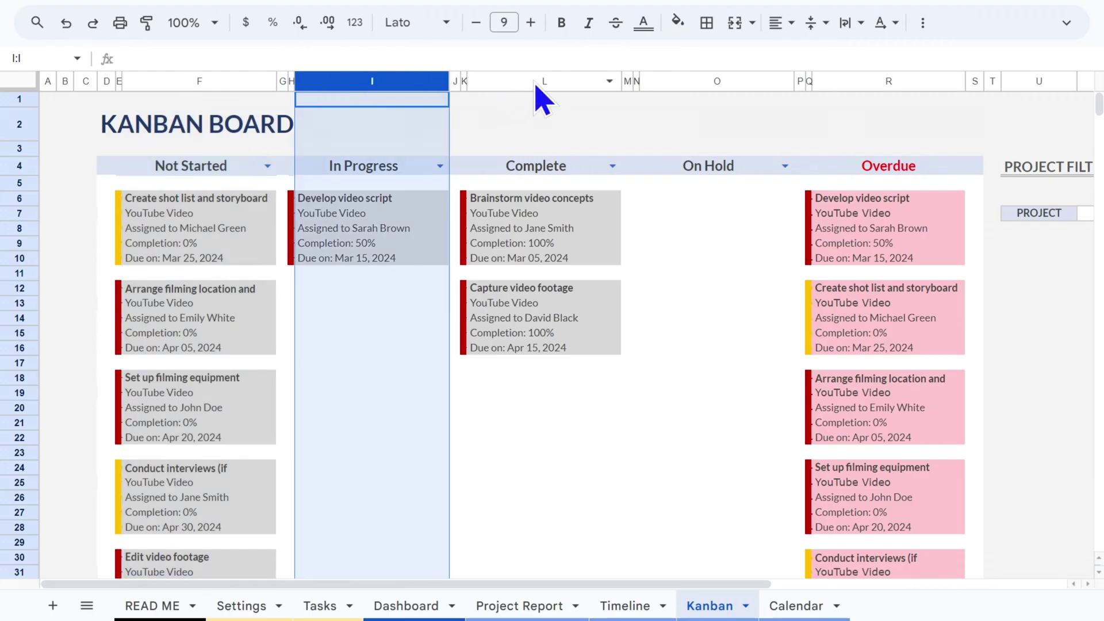
click(541, 82)
click(702, 80)
click(883, 81)
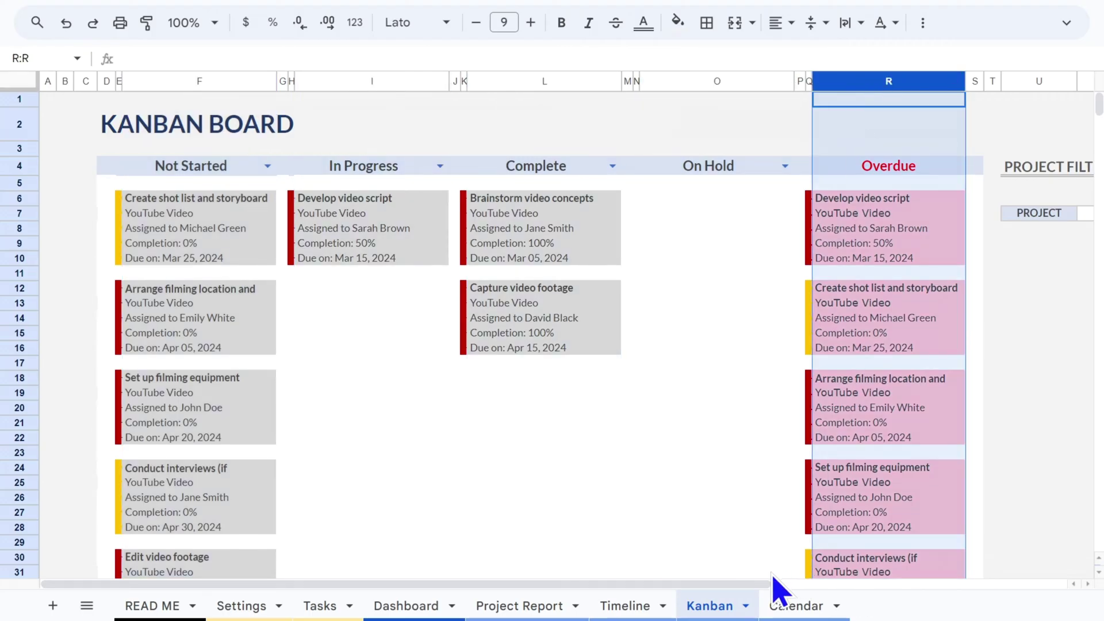
Filter the board to Apartment Build, review its Not Started and Overdue cards, then return to Tasks
drag(756, 584, 944, 591)
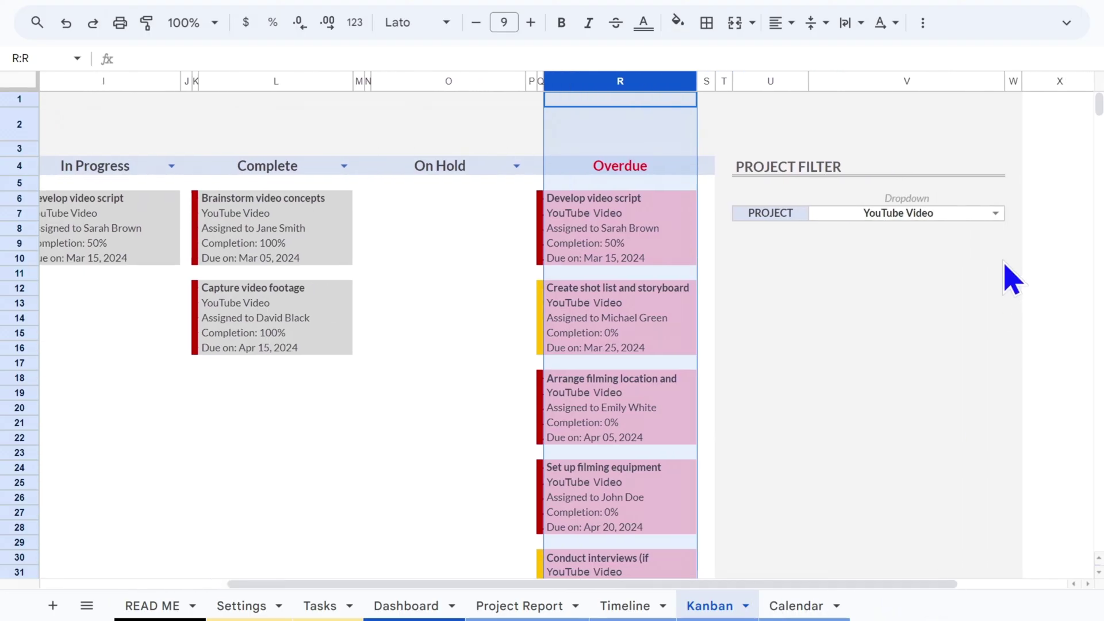
click(995, 214)
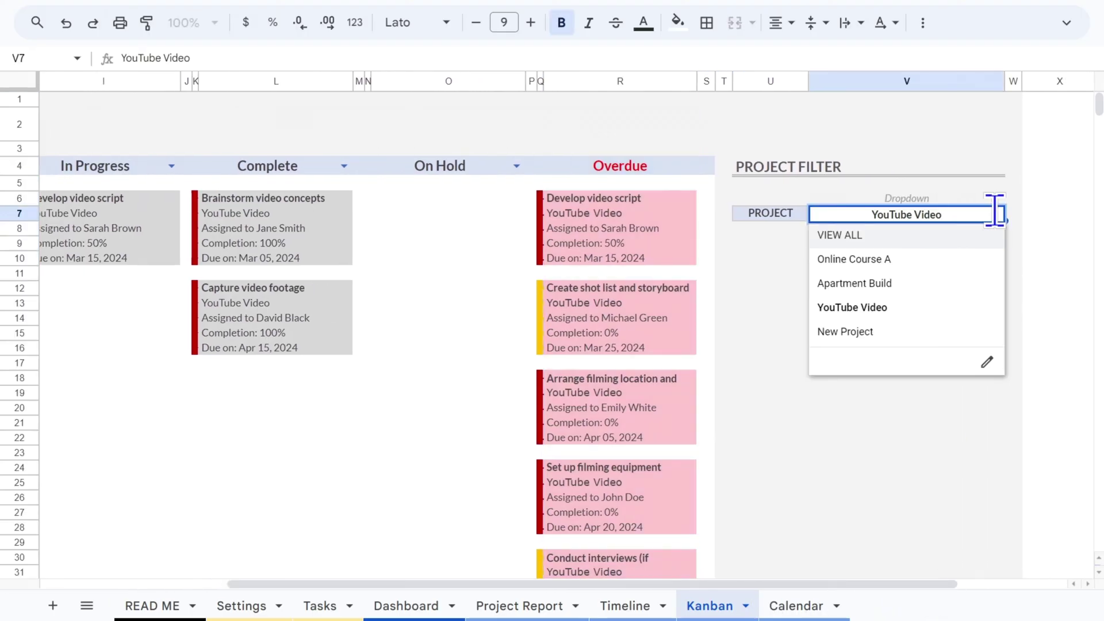
click(922, 281)
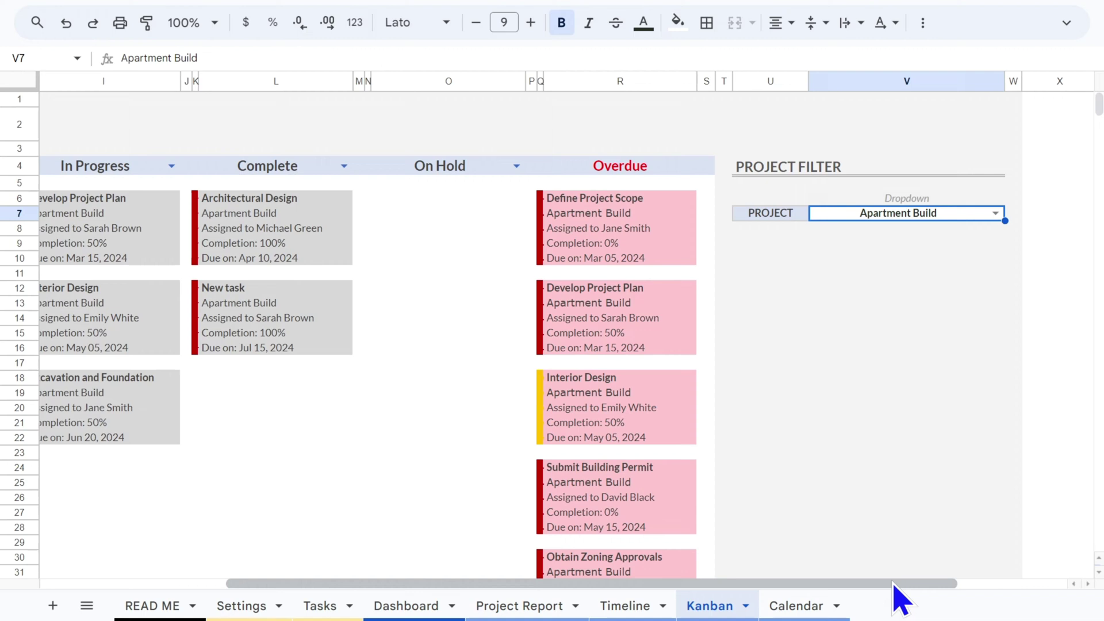
drag(897, 589, 662, 587)
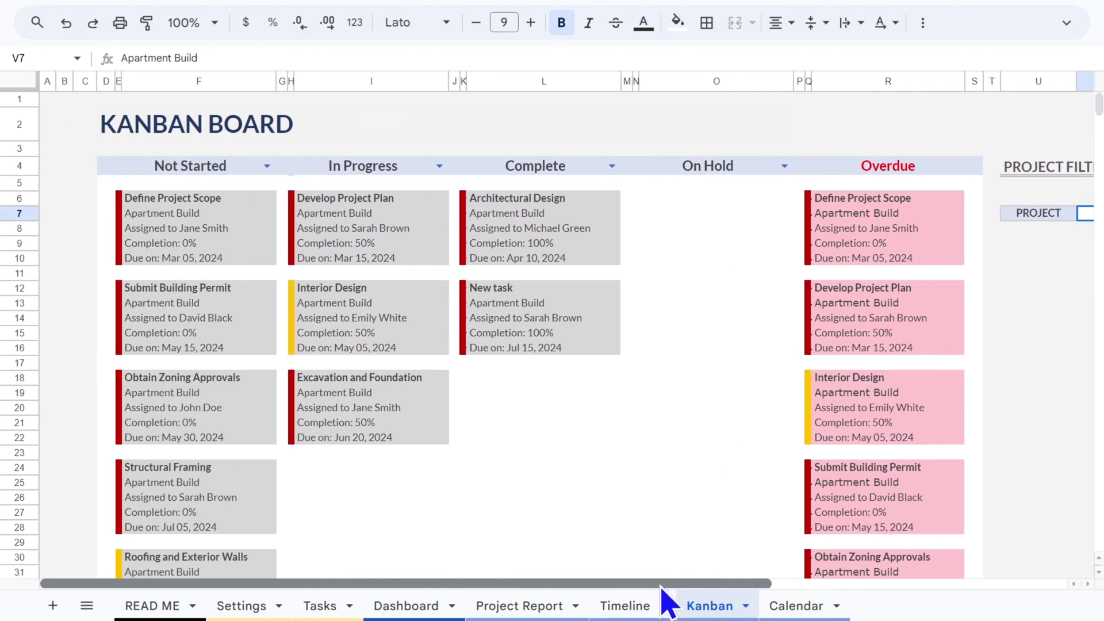
click(190, 81)
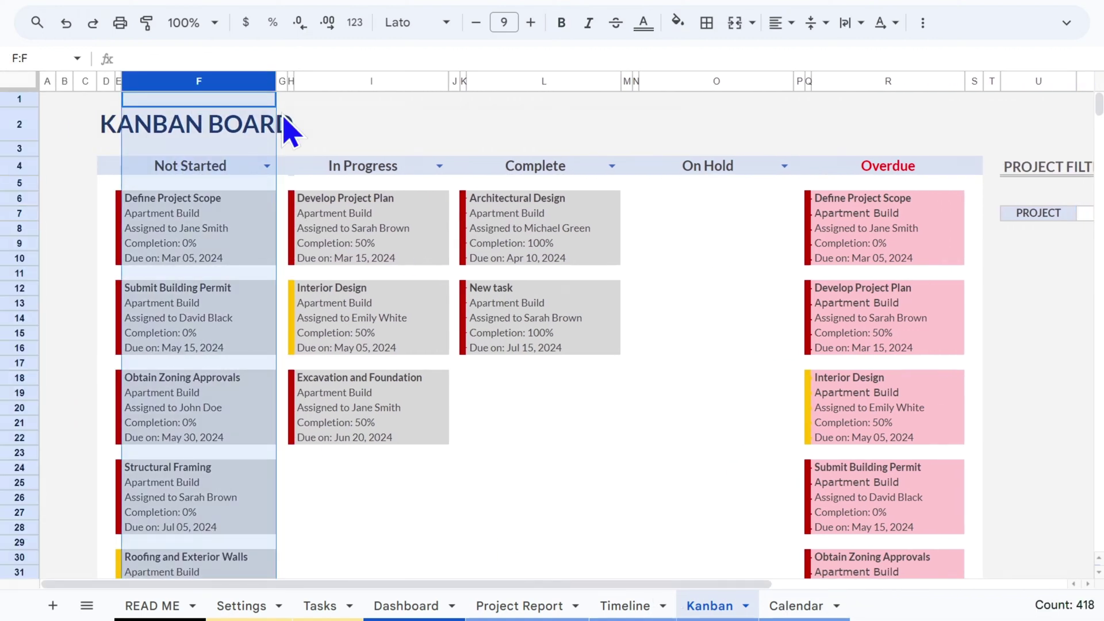
scroll(290, 365, down, 10)
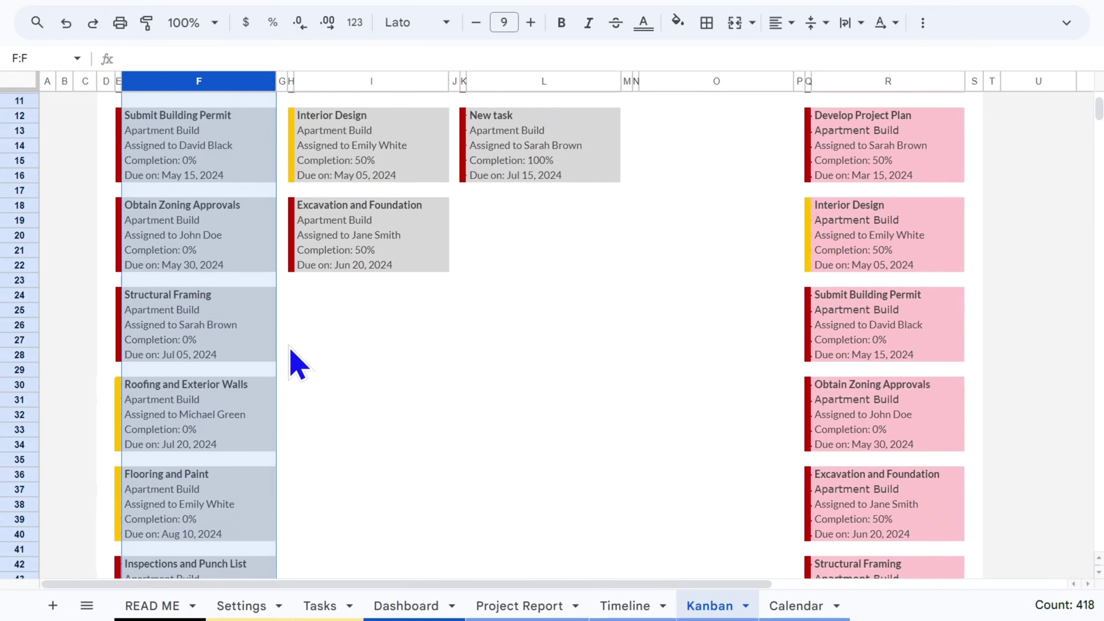
scroll(259, 359, up, 10)
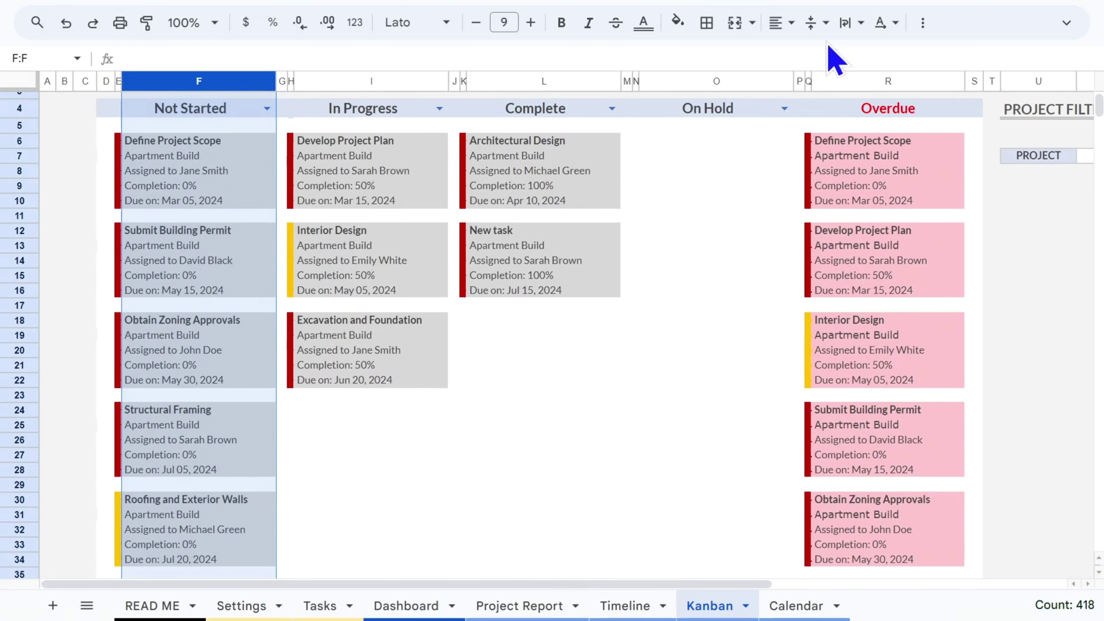
click(891, 83)
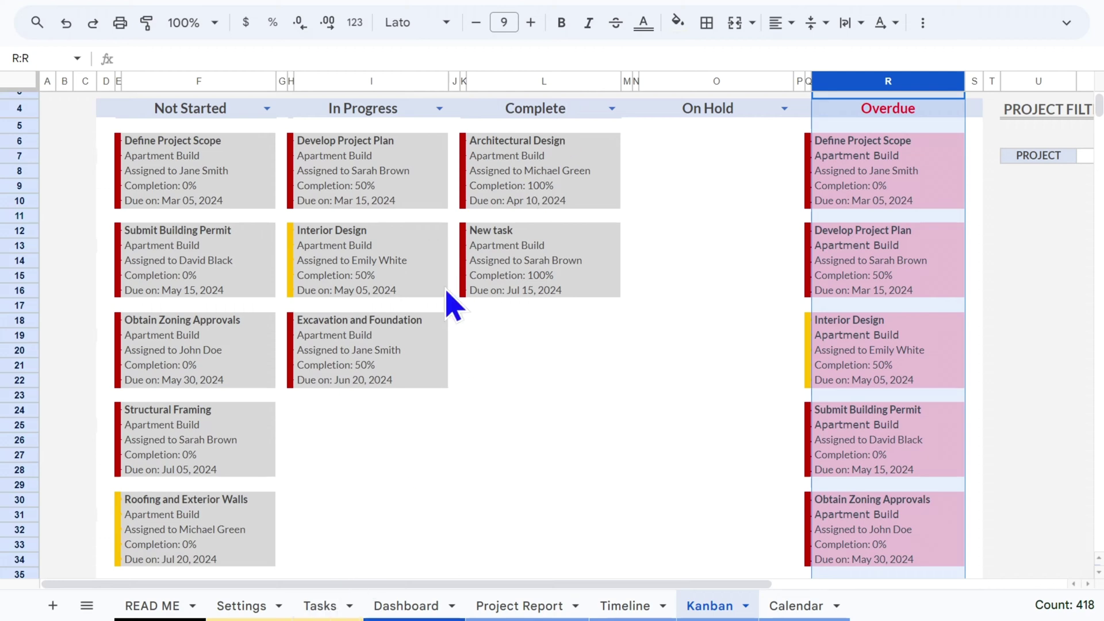
click(320, 606)
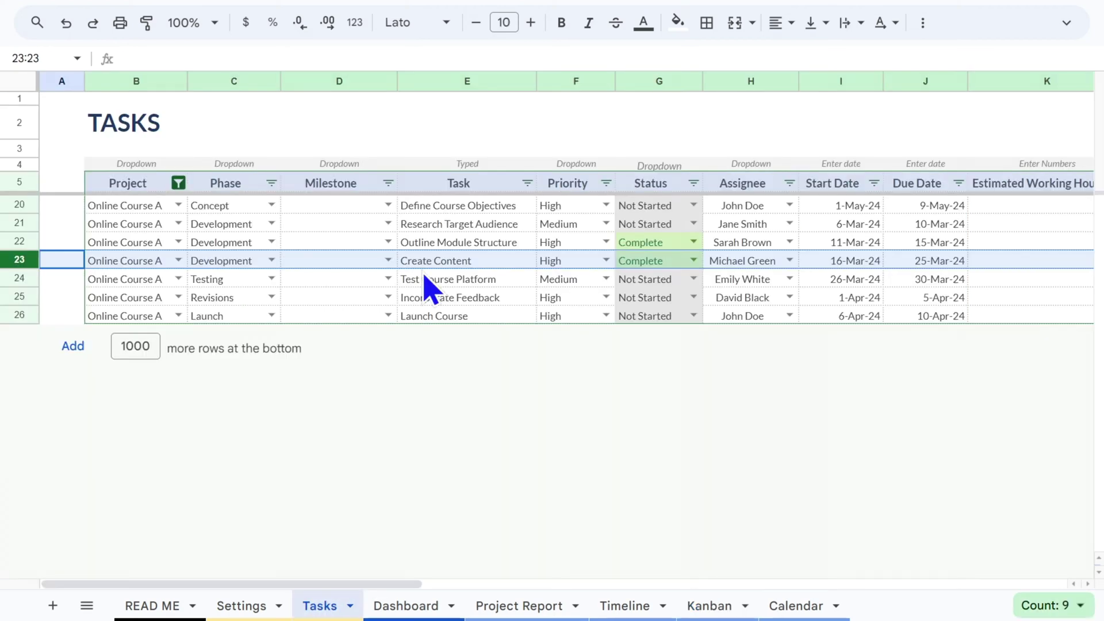
Open the Calendar sheet and zoom out to see April 2024 key dates beside the Project Milestones panel
click(792, 605)
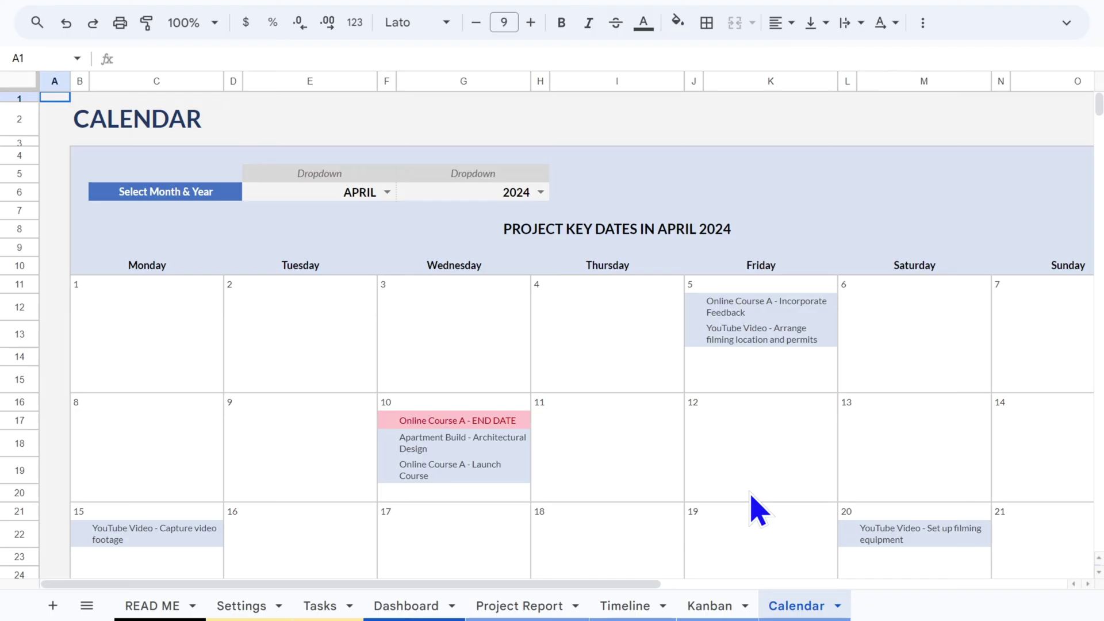
drag(638, 584, 687, 569)
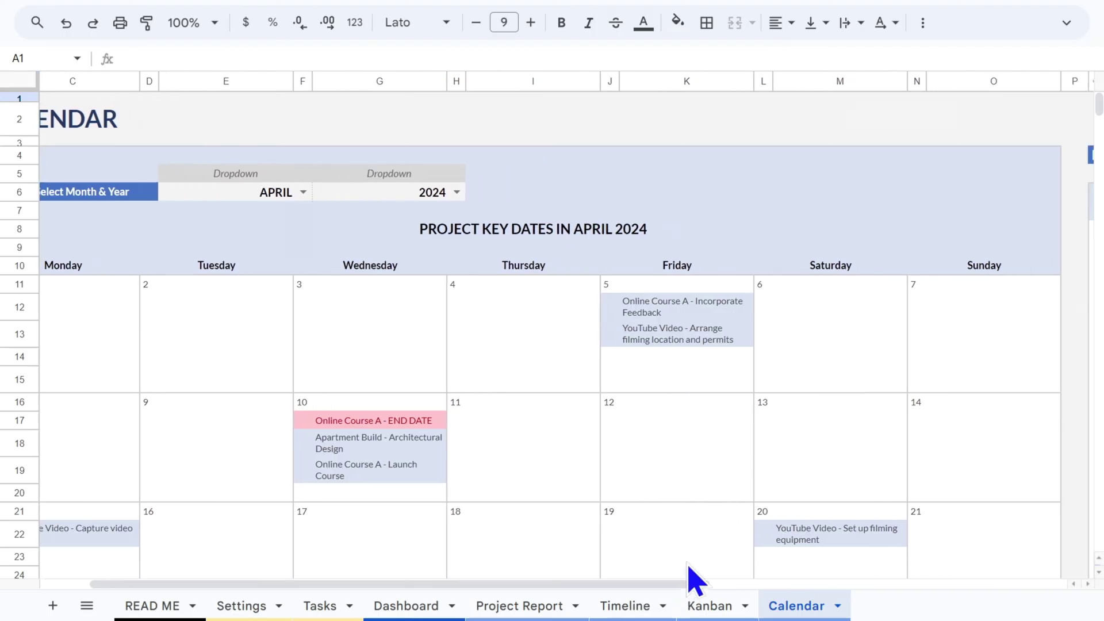
key(ctrl+minus)
mouse_move(690, 578)
mouse_down()
mouse_move(631, 592)
mouse_move(700, 559)
mouse_up()
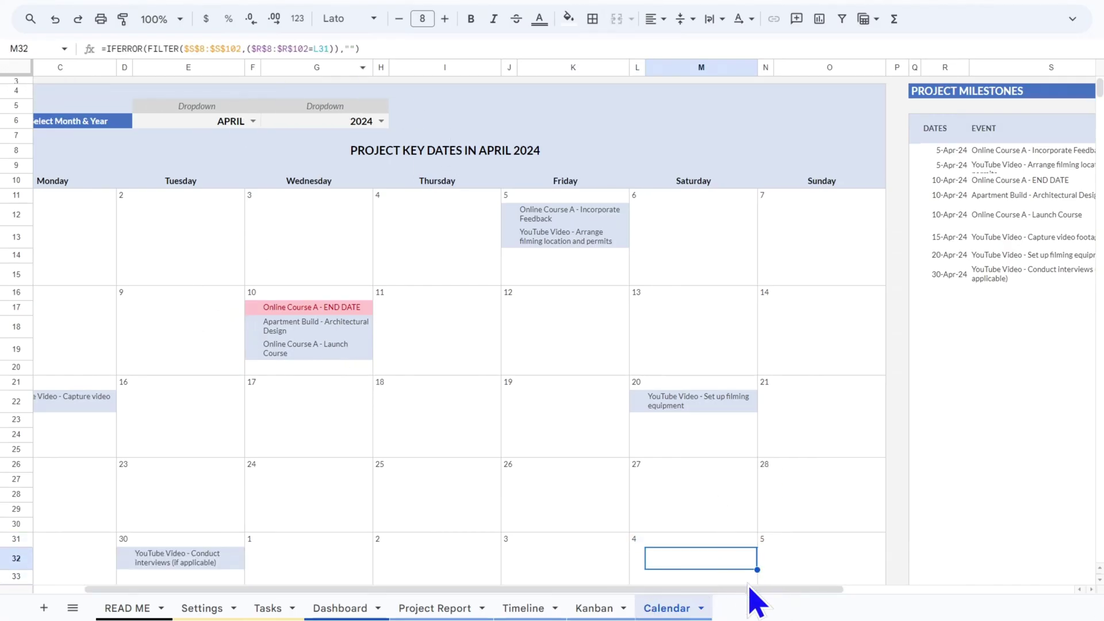
drag(756, 601, 706, 601)
scroll(545, 343, down, 2)
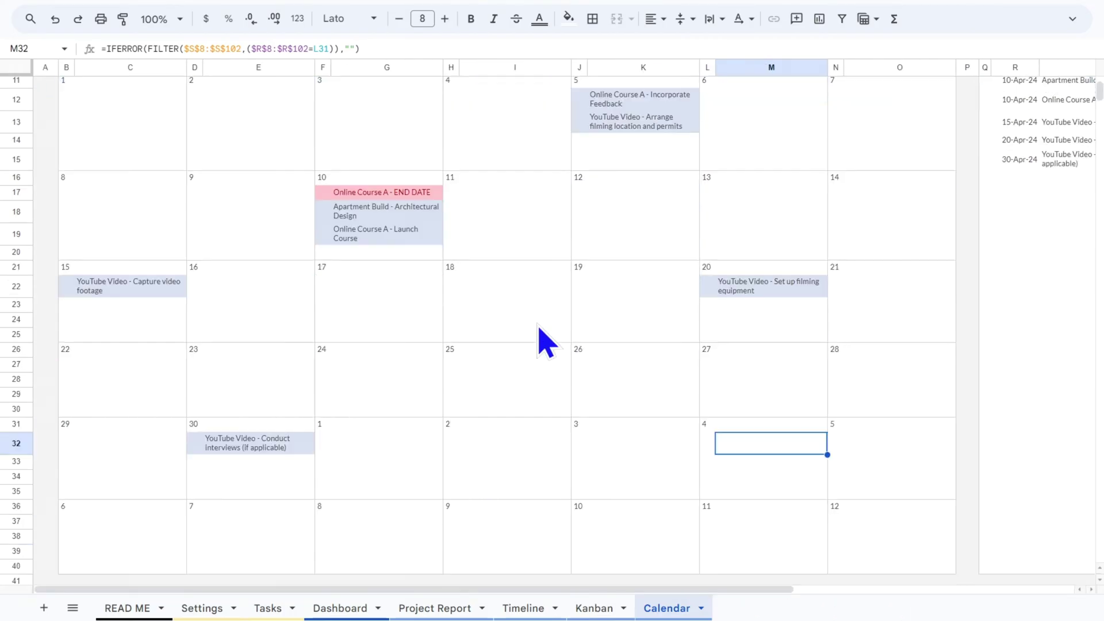
scroll(545, 344, down, 1)
scroll(545, 343, up, 4)
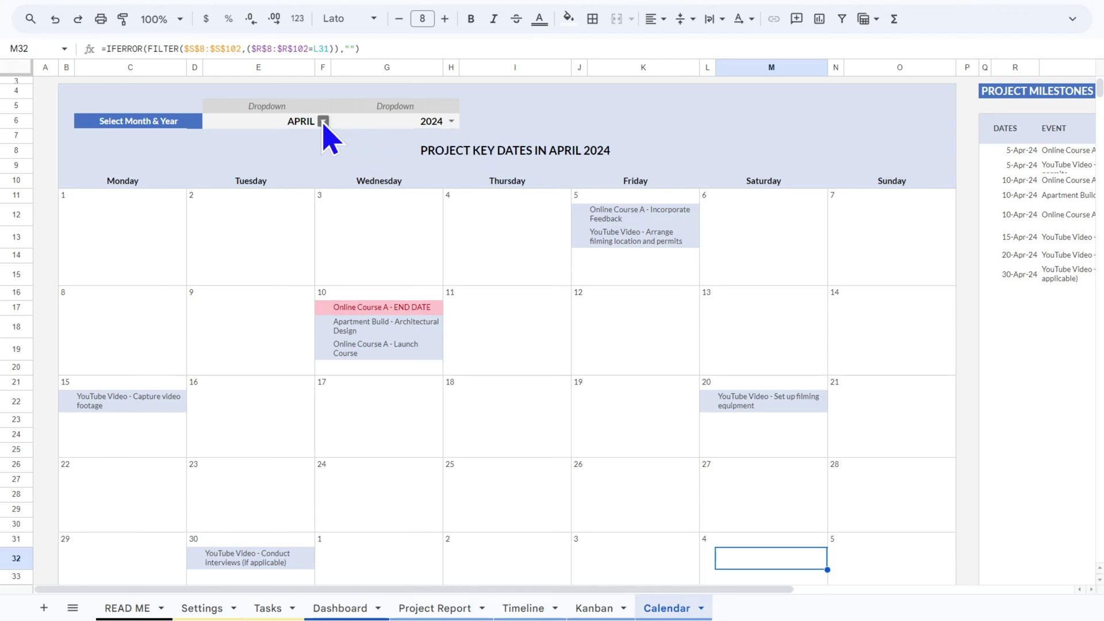
Change the calendar month in E6 to MARCH and review the March 2024 milestones list
click(323, 121)
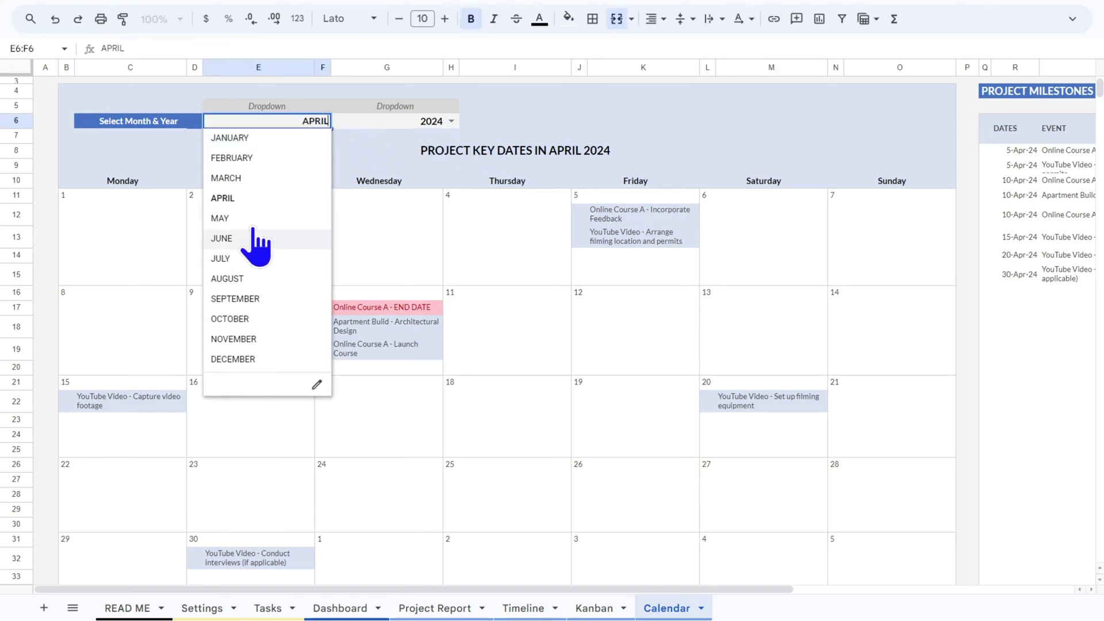
click(253, 179)
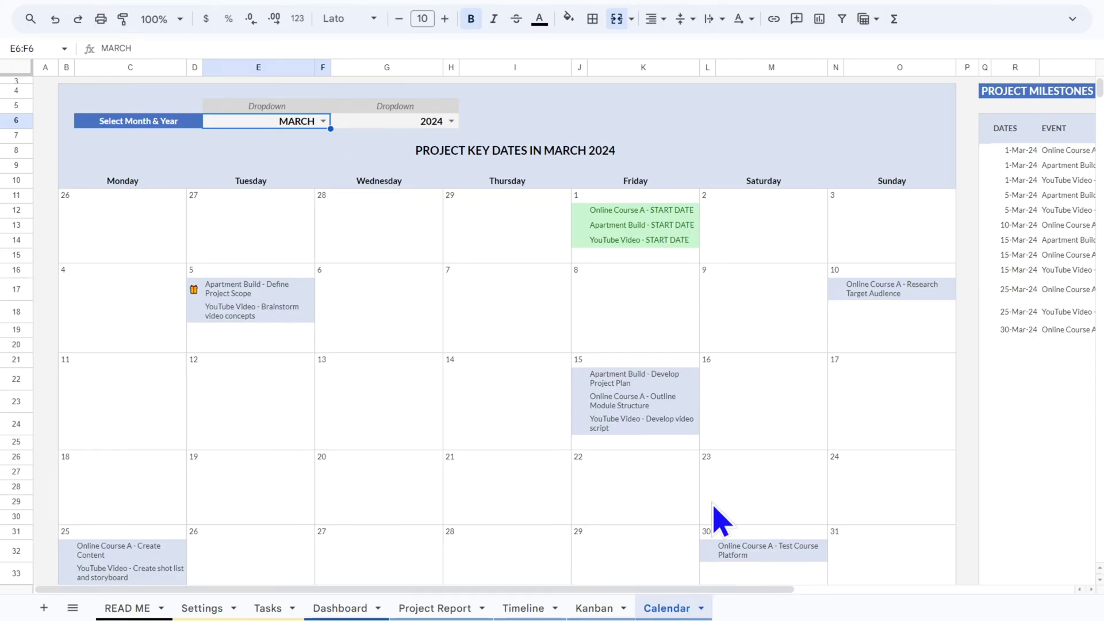
scroll(650, 414, down, 2)
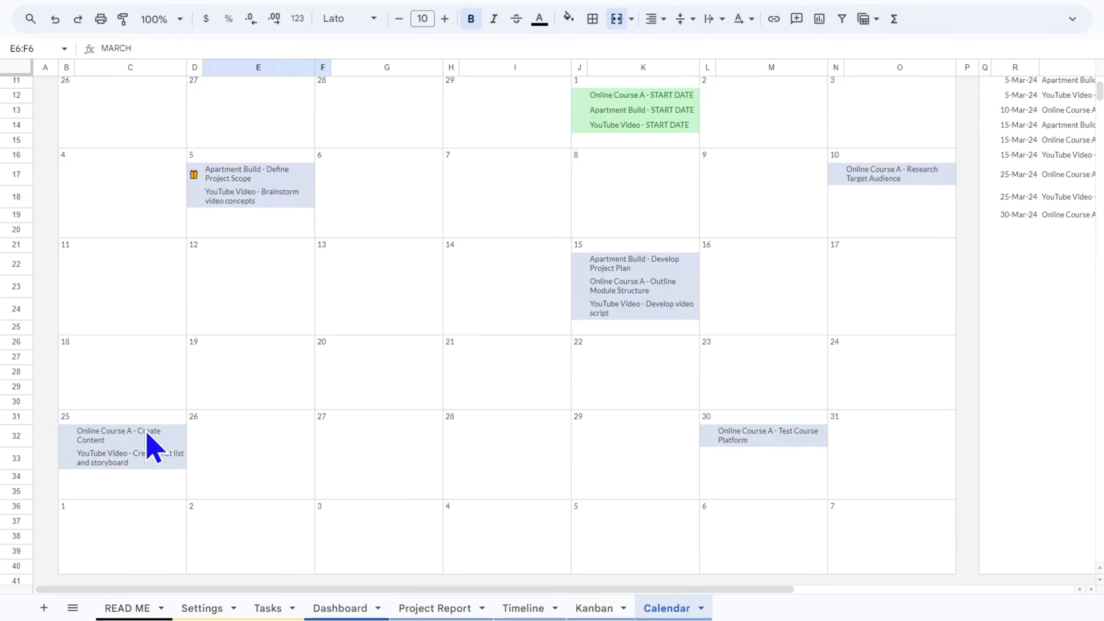
scroll(801, 382, up, 2)
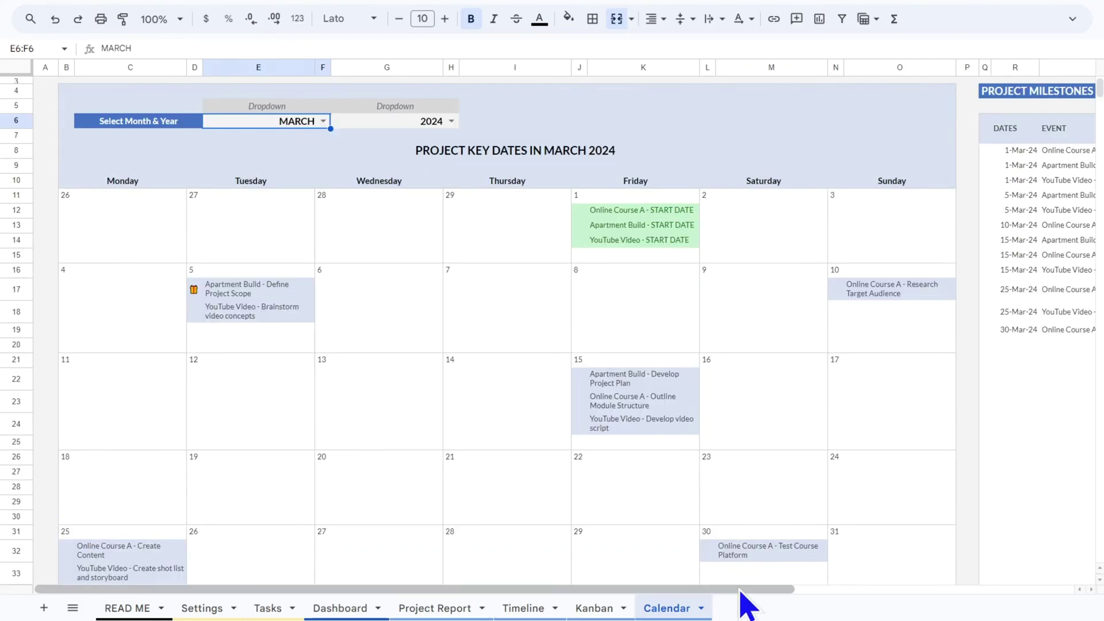
drag(741, 591, 981, 590)
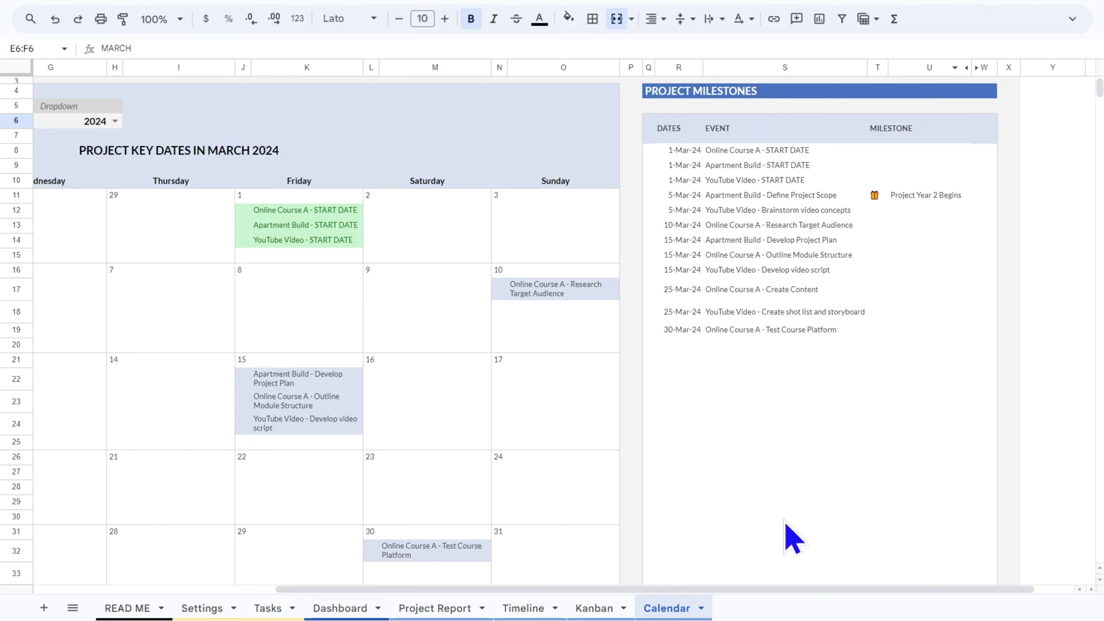
click(850, 581)
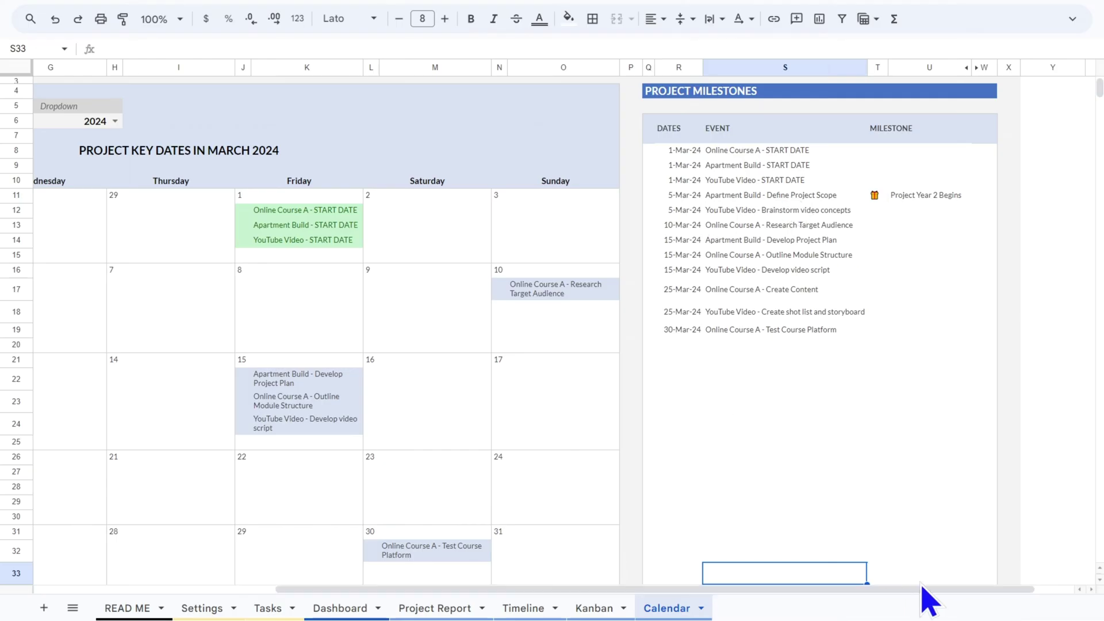
click(943, 581)
drag(990, 582, 505, 492)
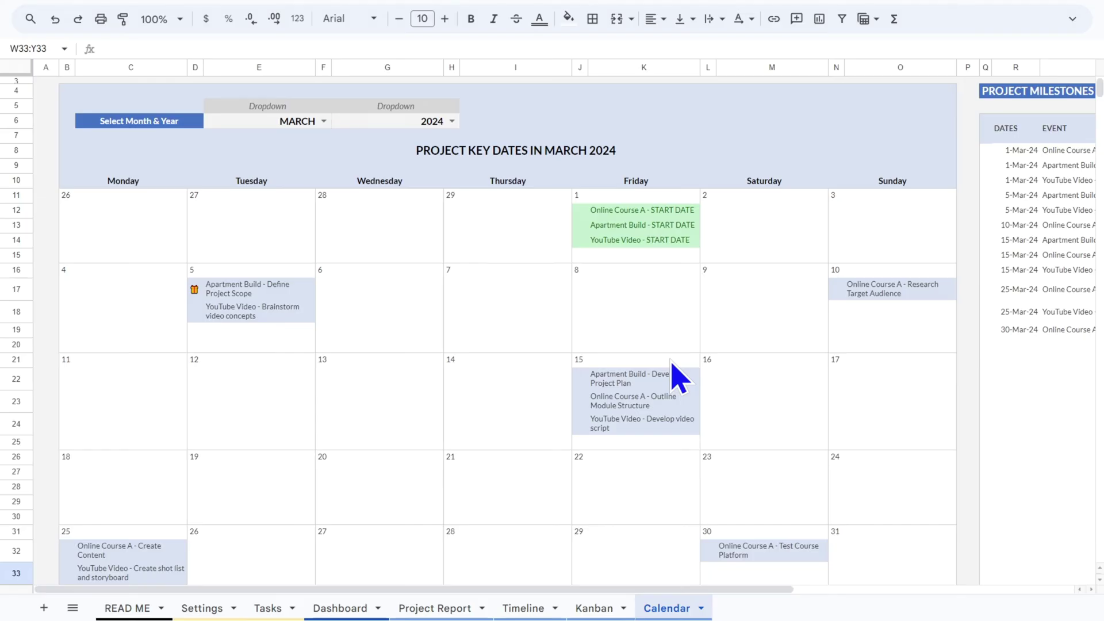
Open the Project Report sheet and pick the YouTube Video project from the project list
click(451, 611)
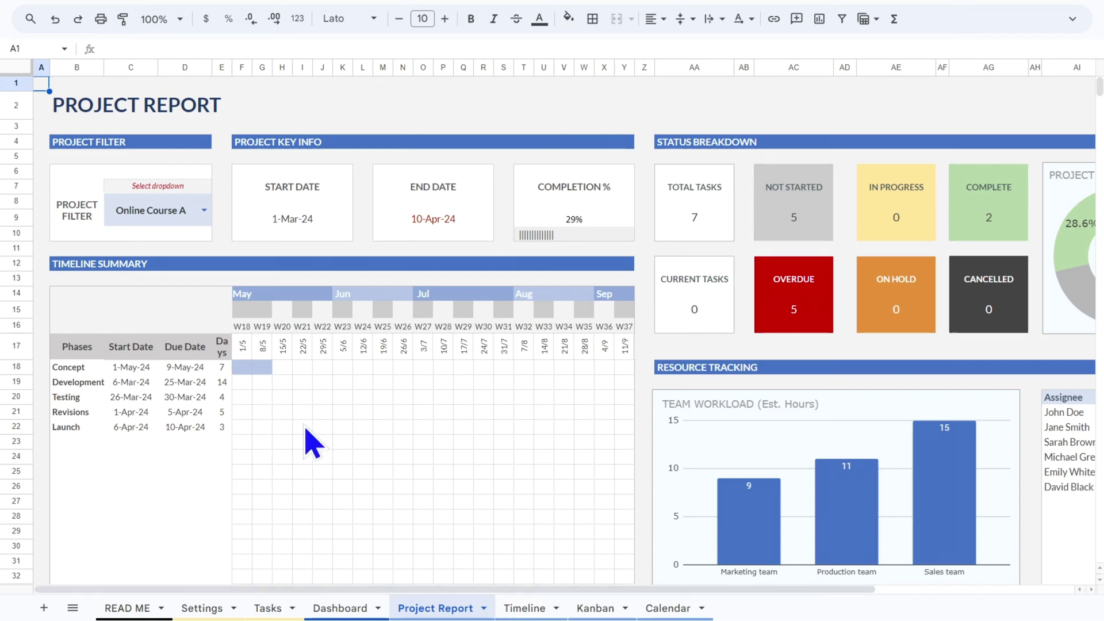
click(206, 213)
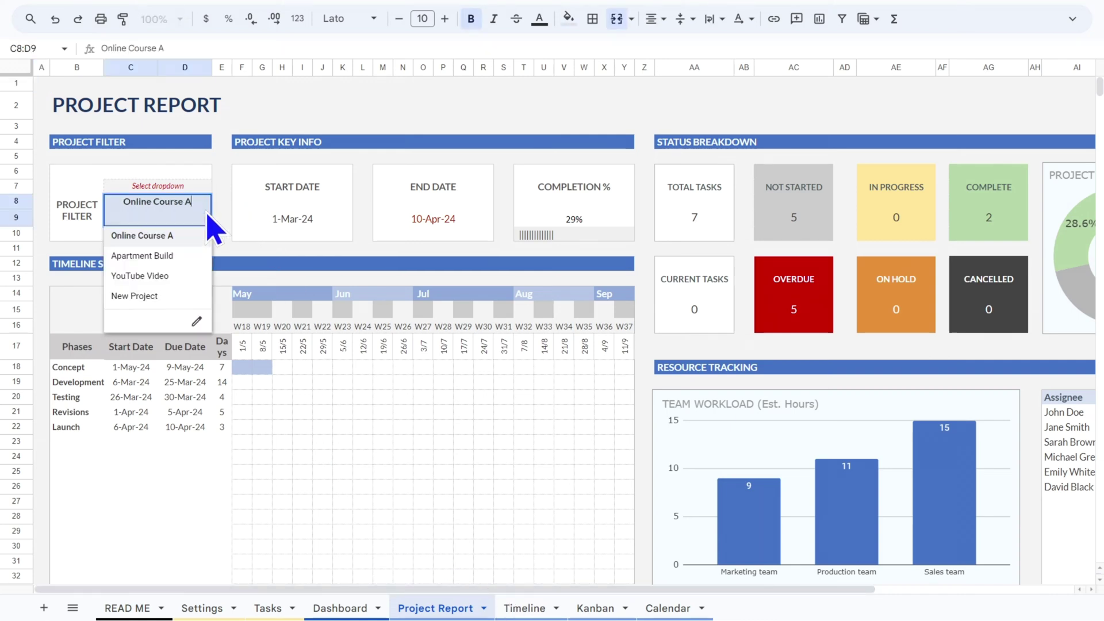
click(156, 276)
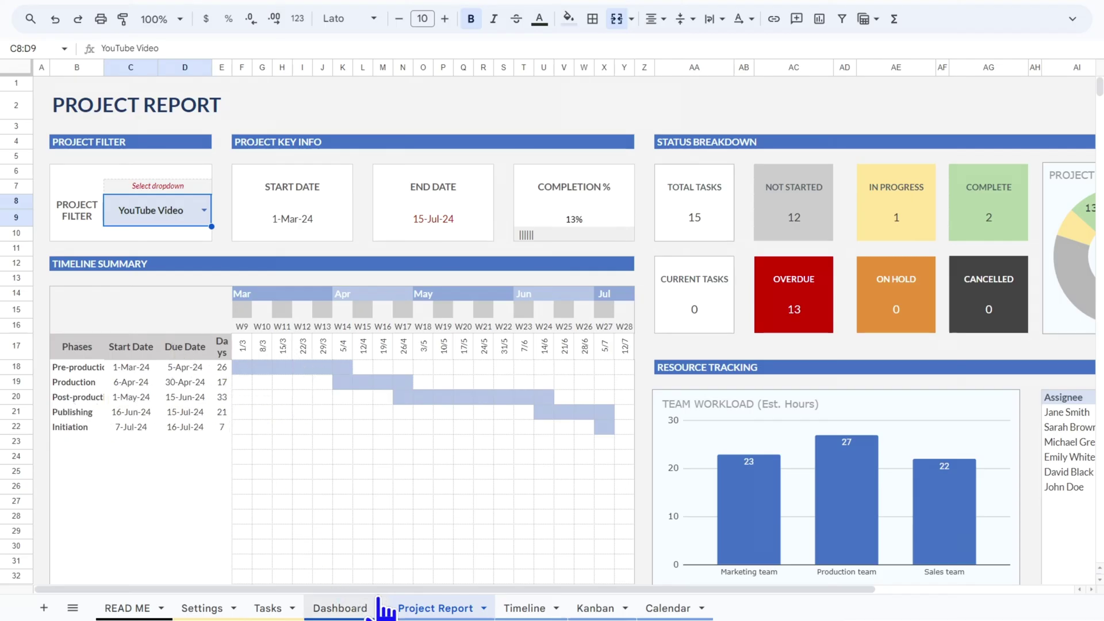
scroll(432, 598, right, 5)
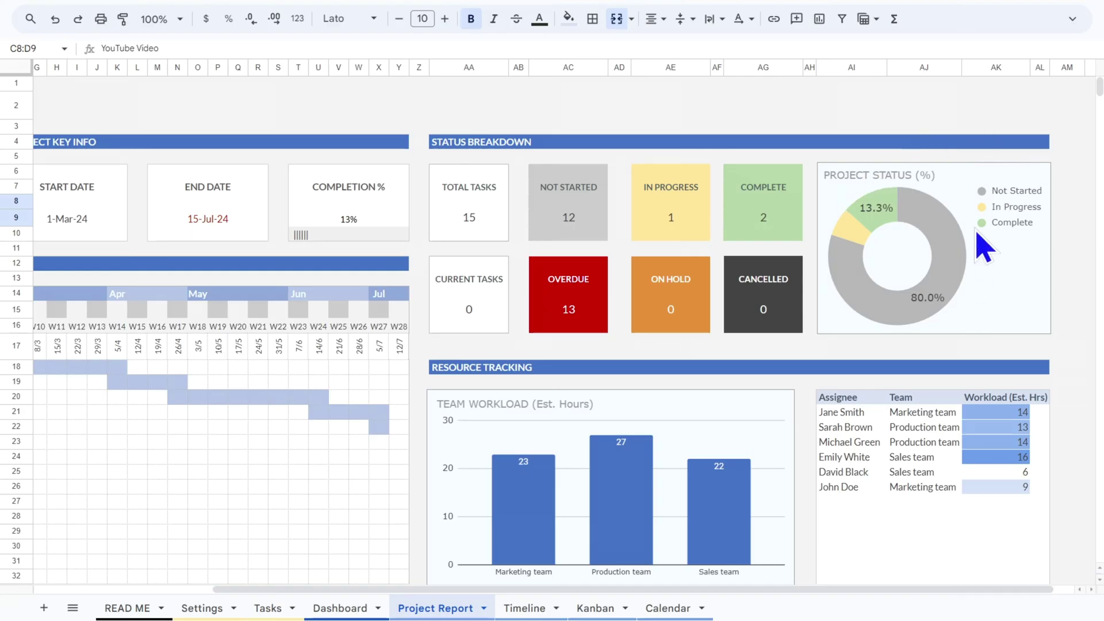
scroll(862, 358, down, 5)
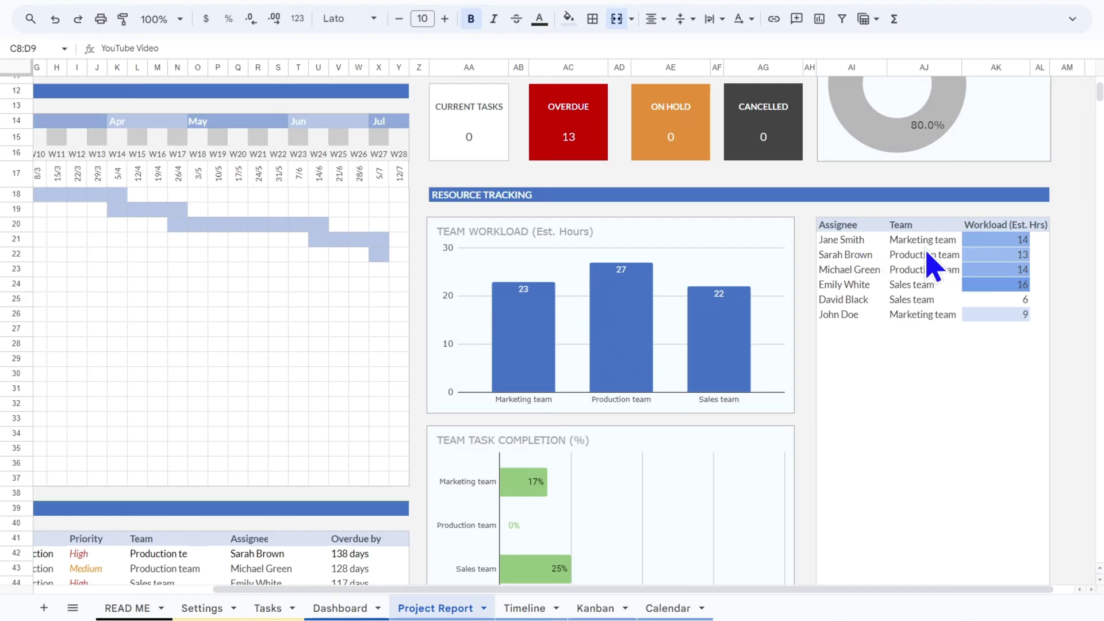
scroll(974, 295, down, 3)
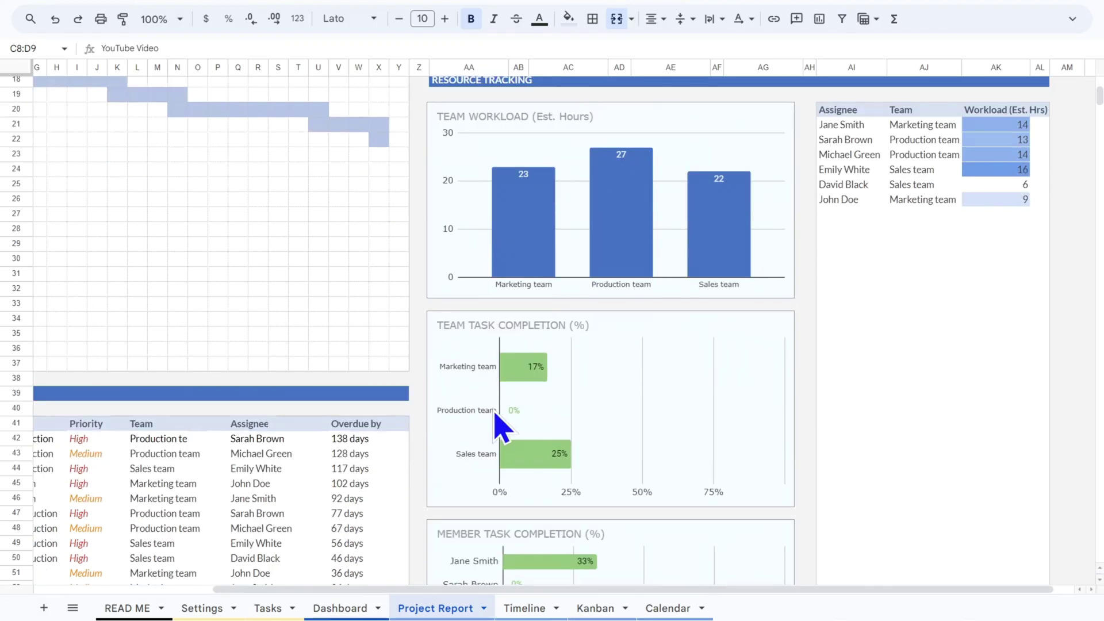
scroll(713, 356, down, 3)
scroll(656, 417, down, 3)
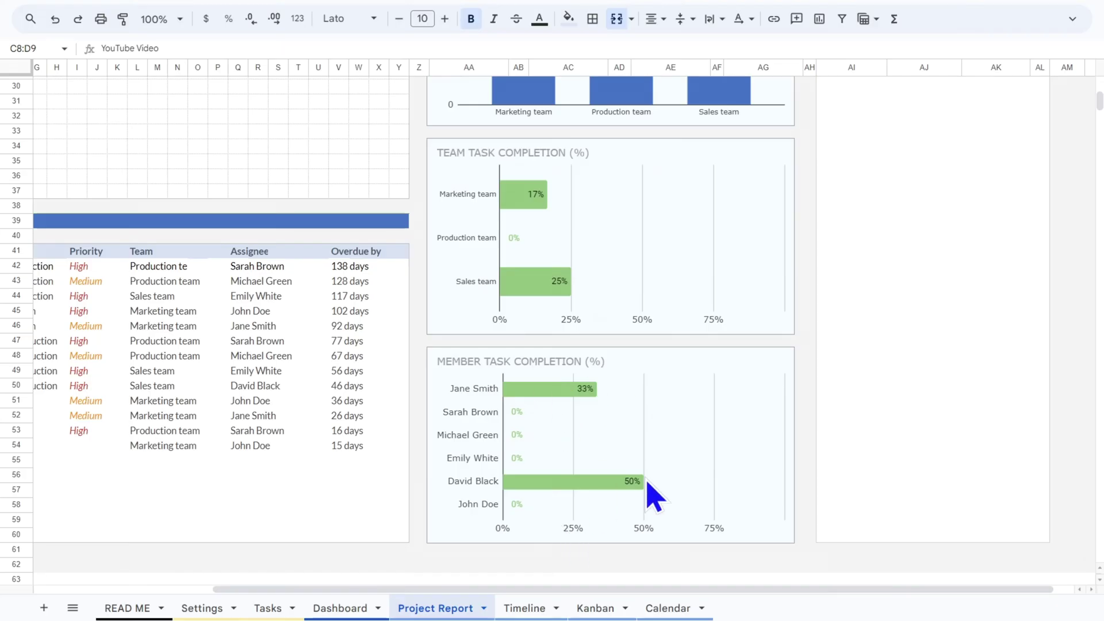
scroll(653, 493, up, 5)
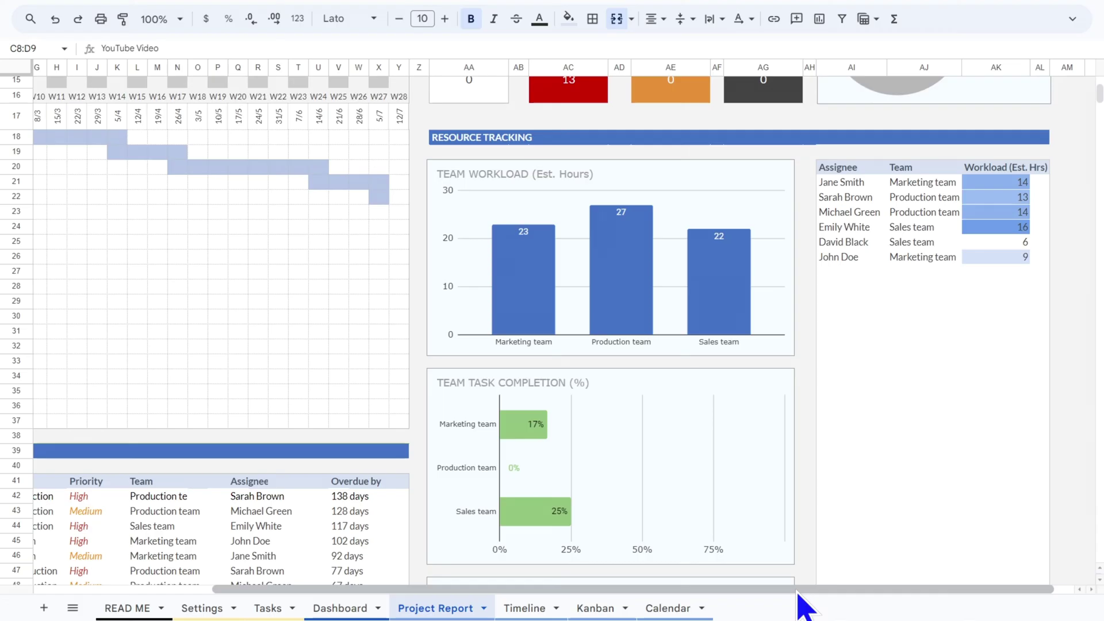
drag(797, 591, 503, 594)
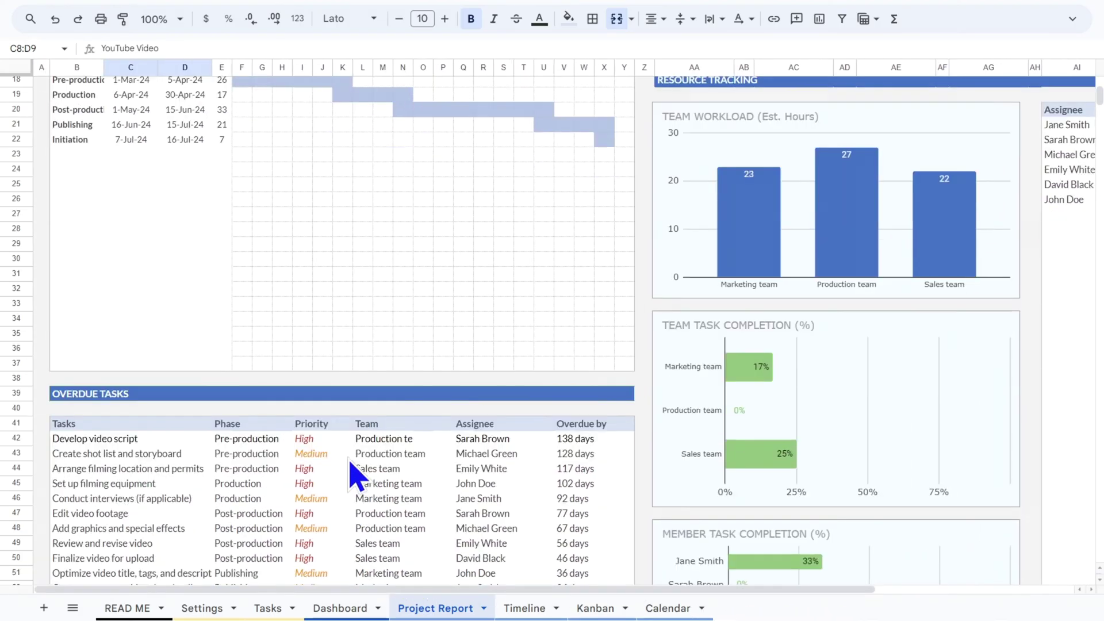
scroll(351, 463, down, 5)
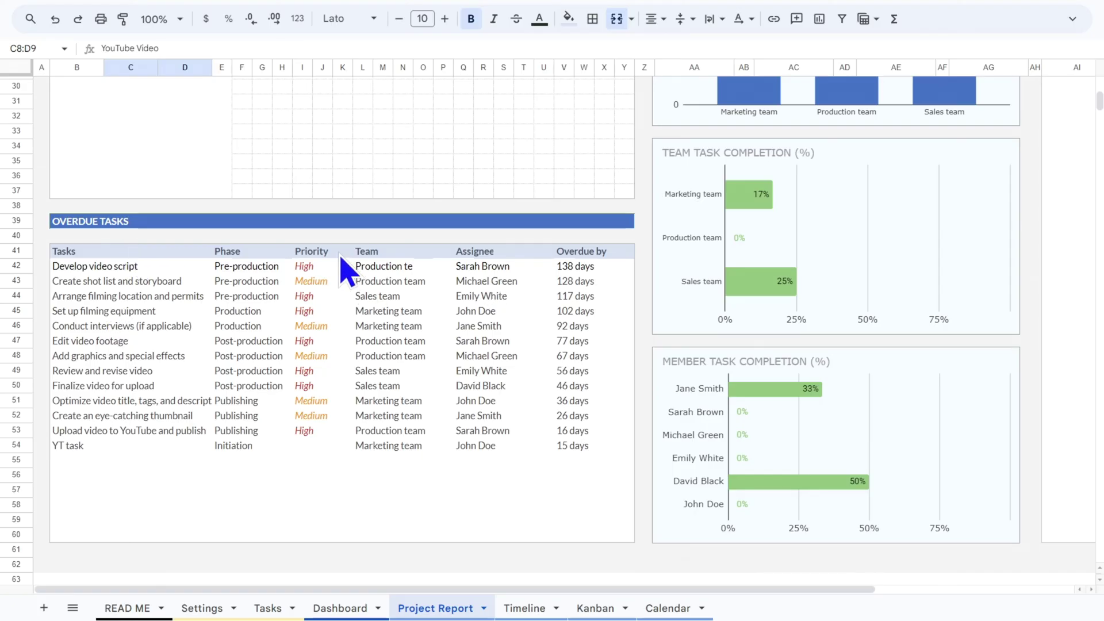
click(598, 267)
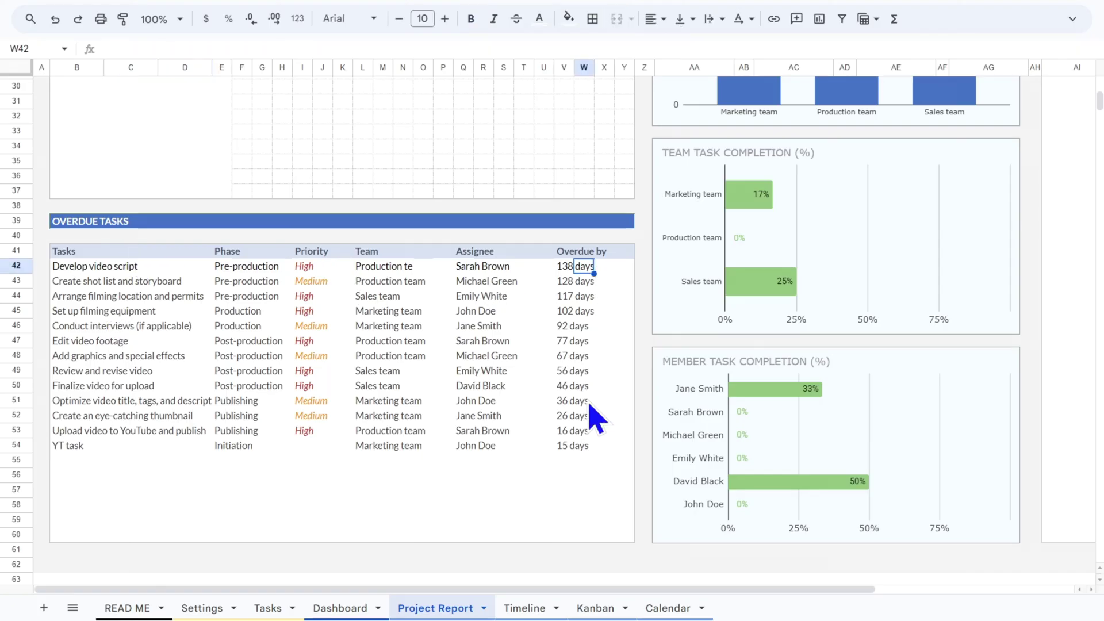
click(565, 432)
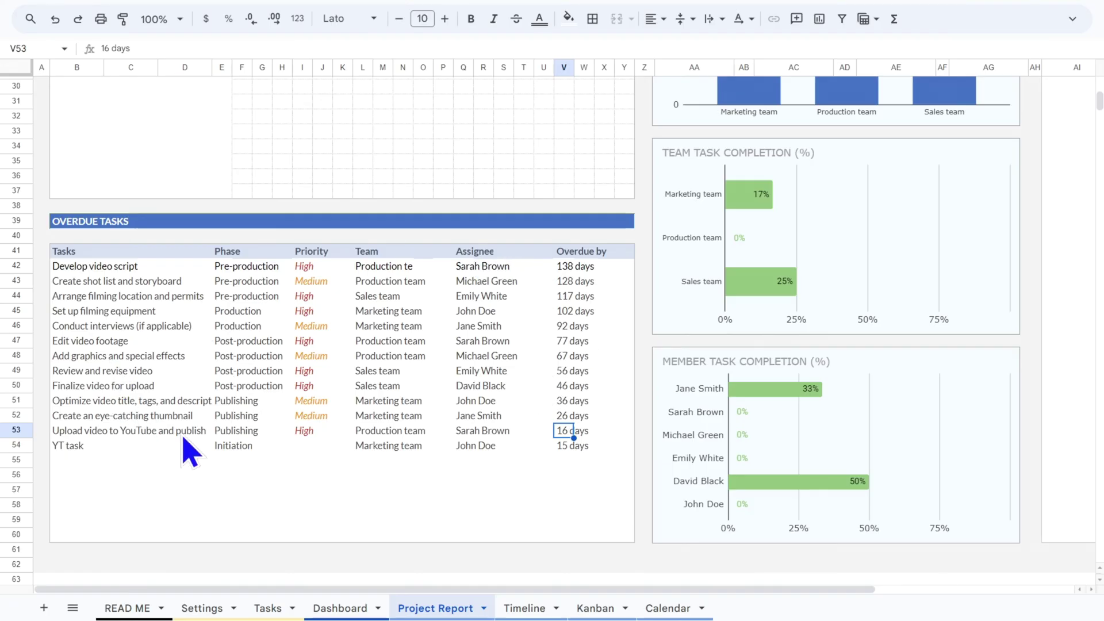
click(485, 268)
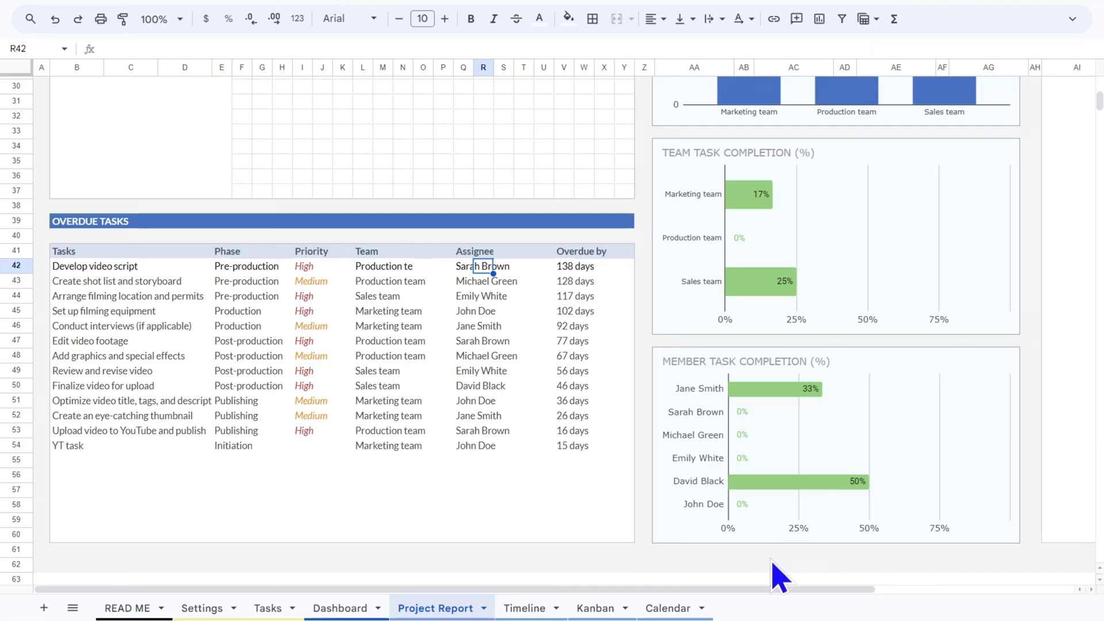
drag(822, 592, 757, 584)
Set the C8 Project Filter to Apartment Build, then switch it to Online Course A
scroll(689, 477, up, 5)
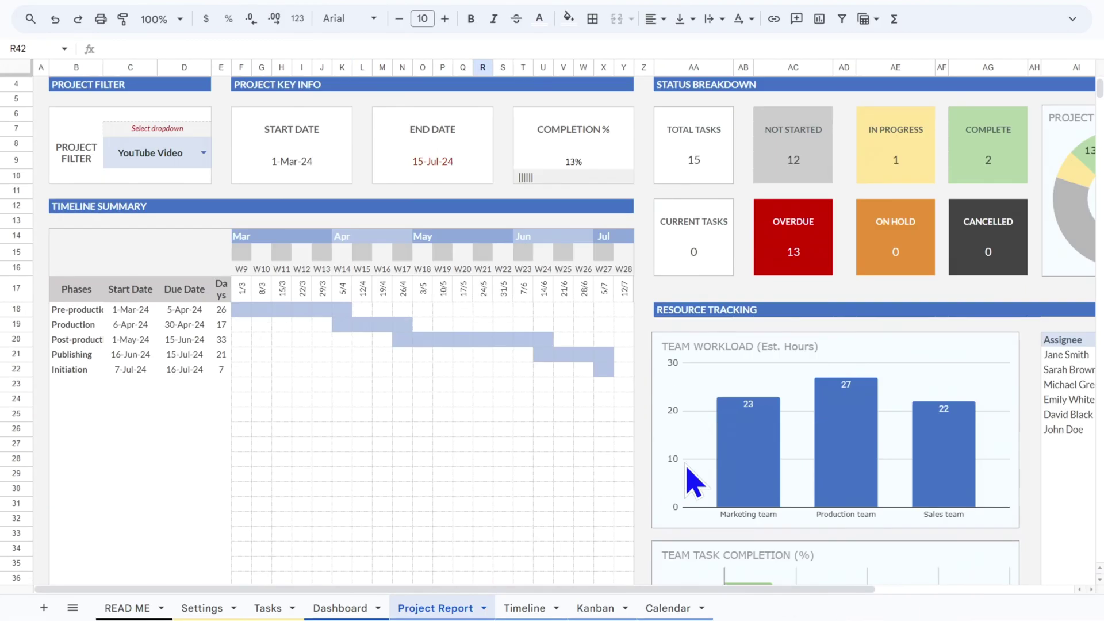
click(198, 160)
click(198, 156)
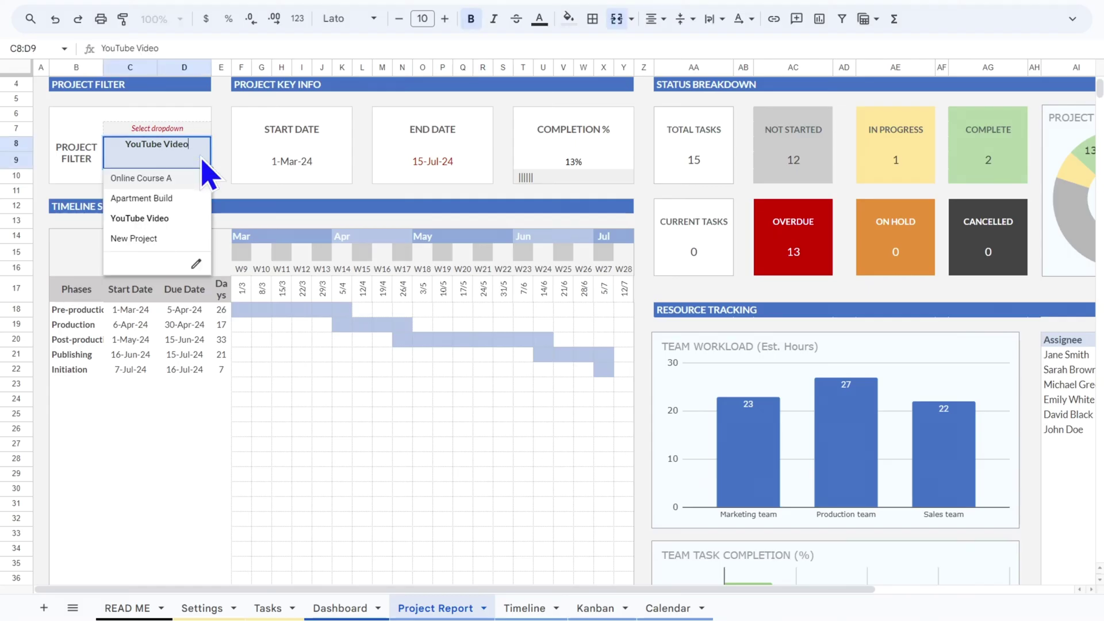
click(142, 198)
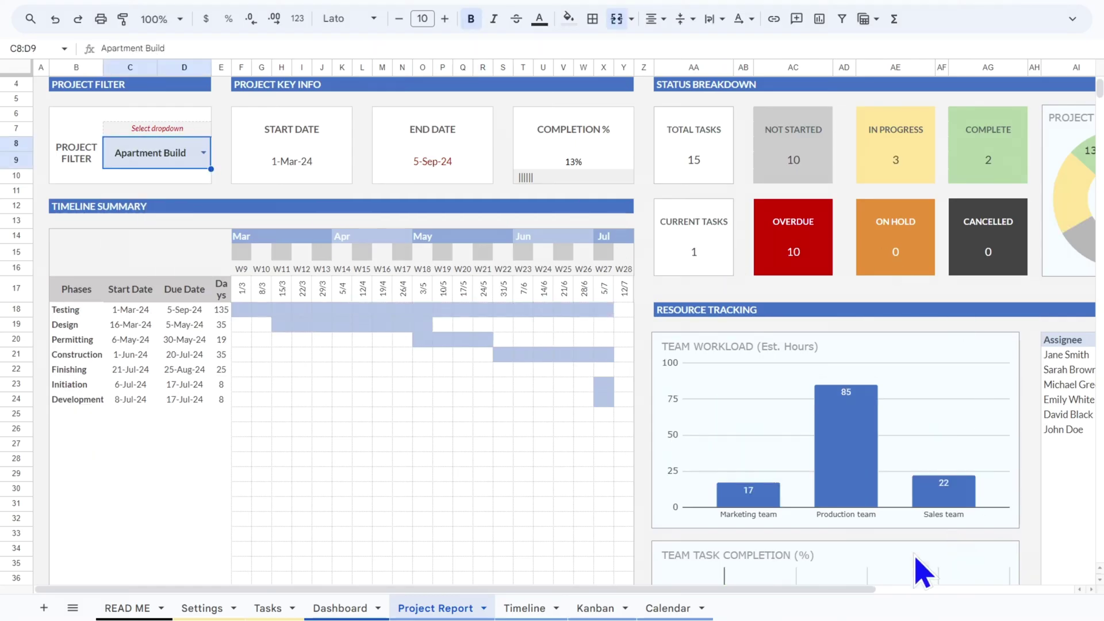
drag(811, 598, 765, 561)
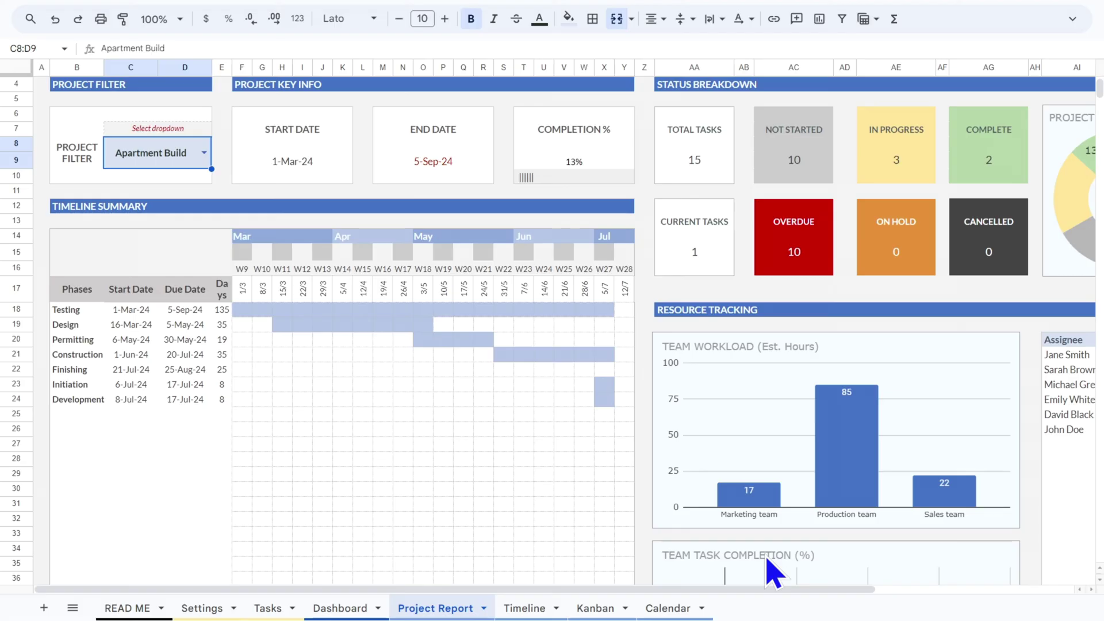
click(204, 152)
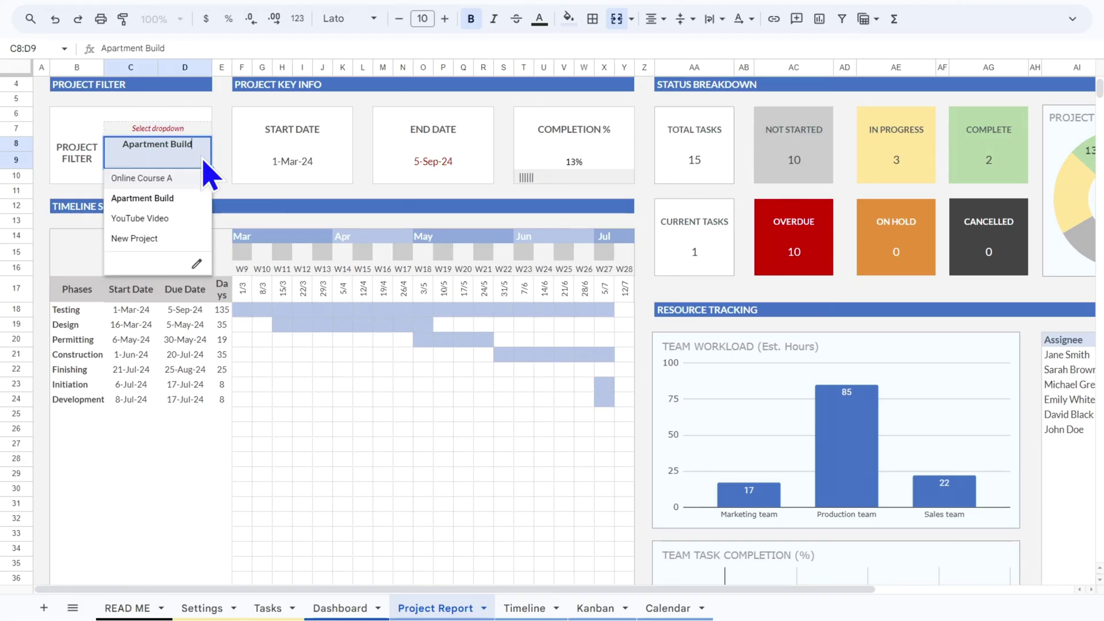
click(175, 180)
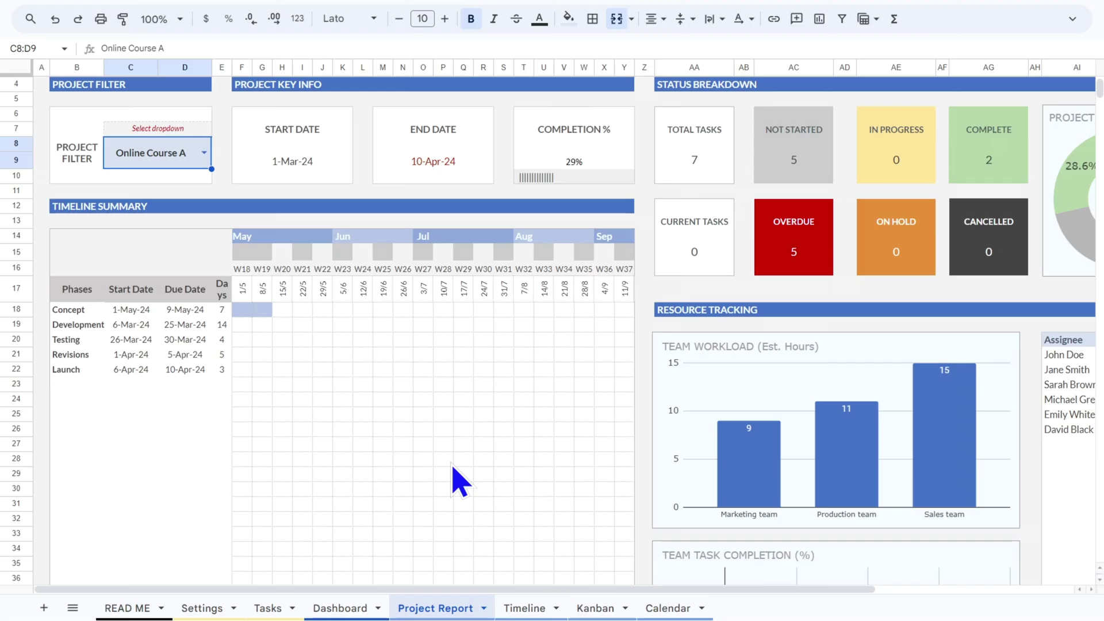
Open the Dashboard sheet zoomed out, inspect the Total Projects formula and review the status charts
click(345, 608)
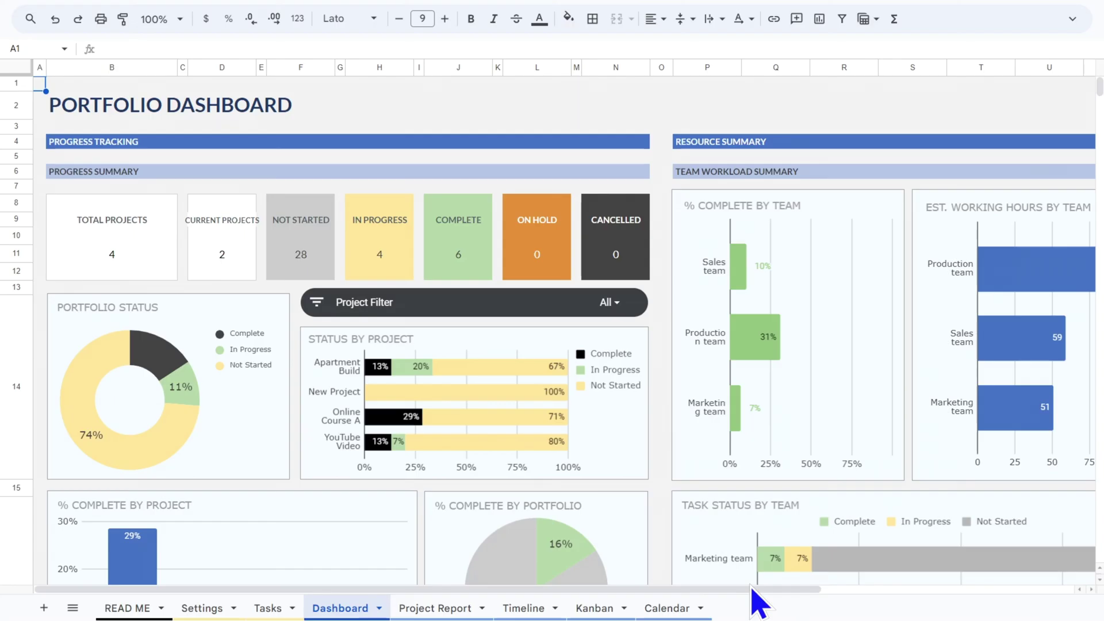
key(ctrl+minus)
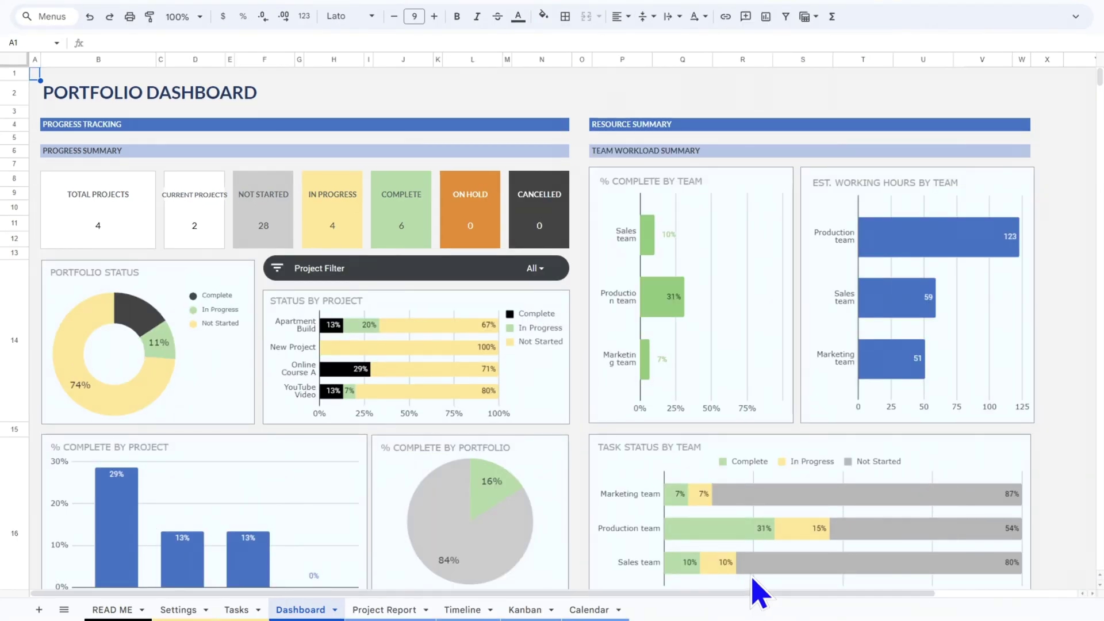
click(100, 228)
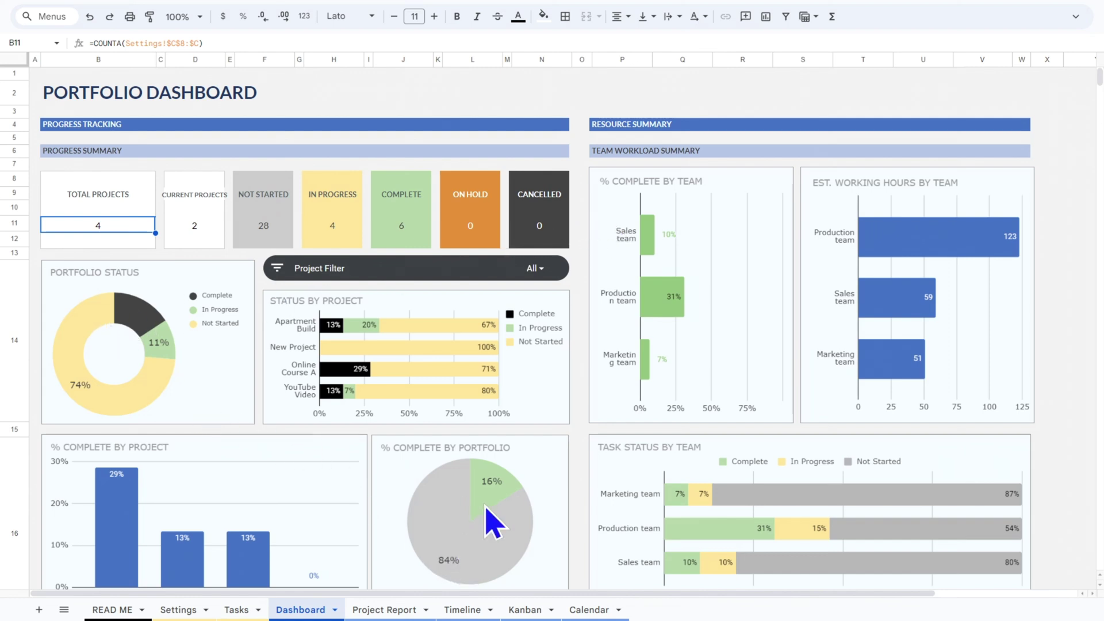
scroll(444, 450, down, 1)
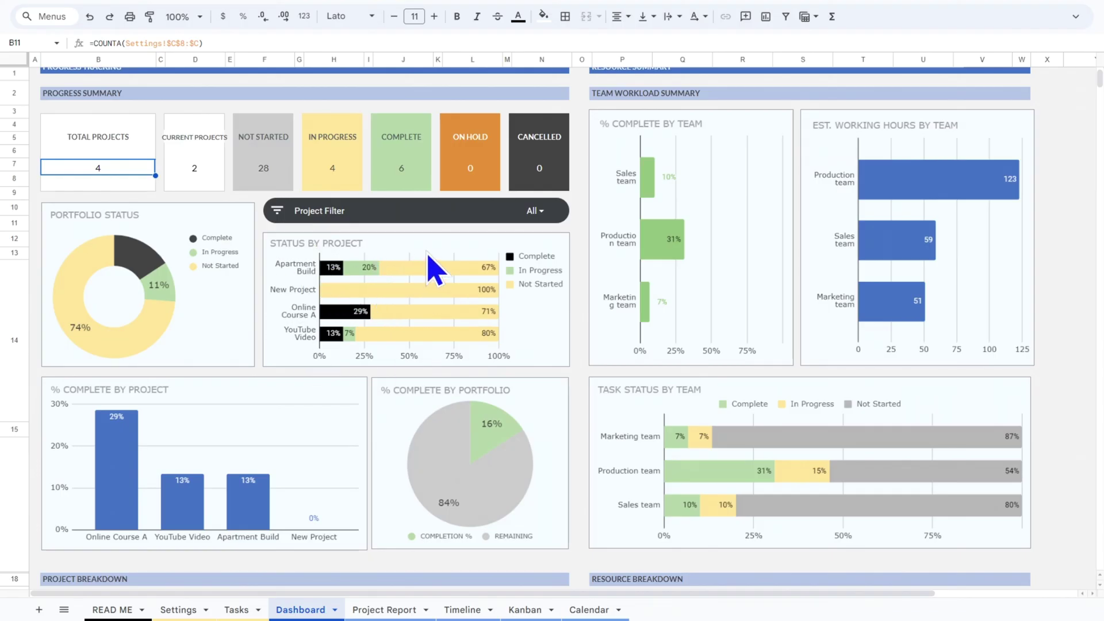
scroll(433, 270, down, 2)
scroll(455, 264, down, 2)
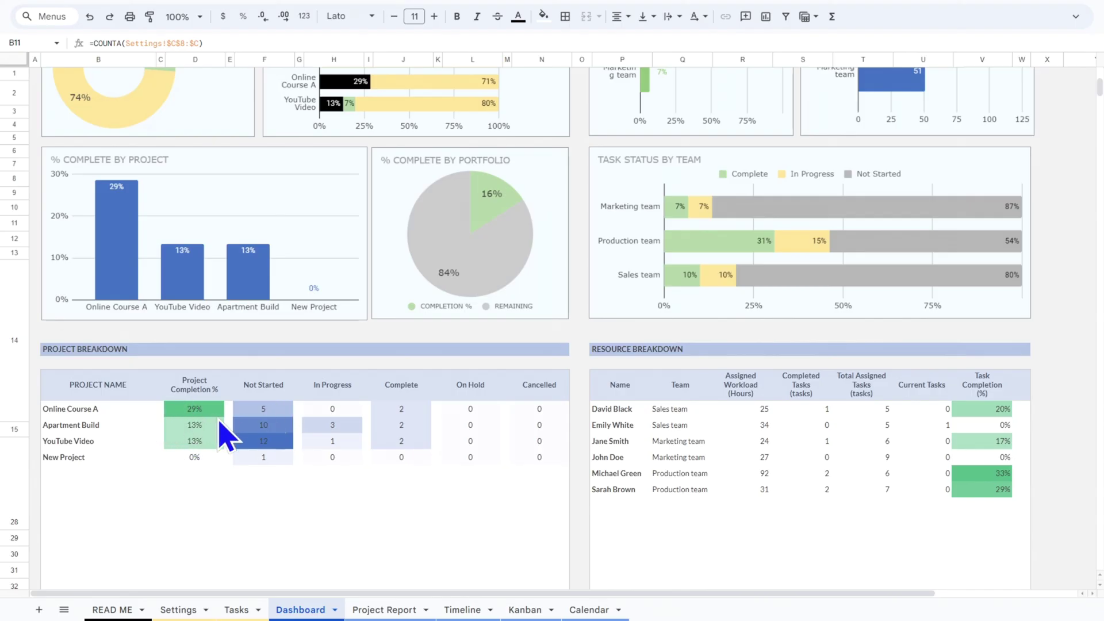
scroll(767, 460, up, 4)
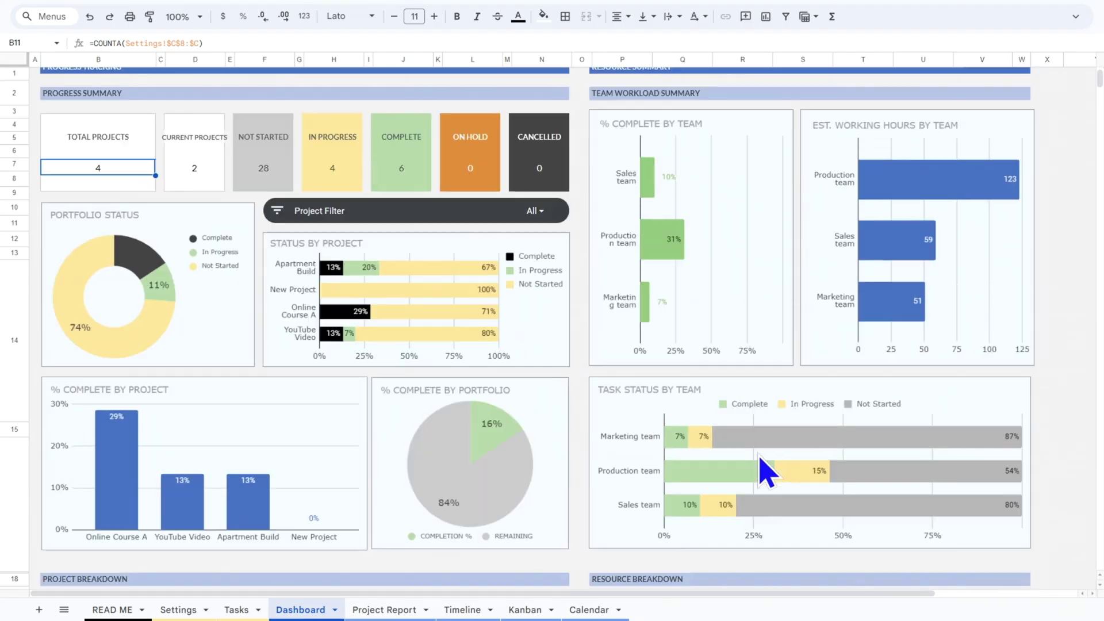
scroll(765, 466, up, 1)
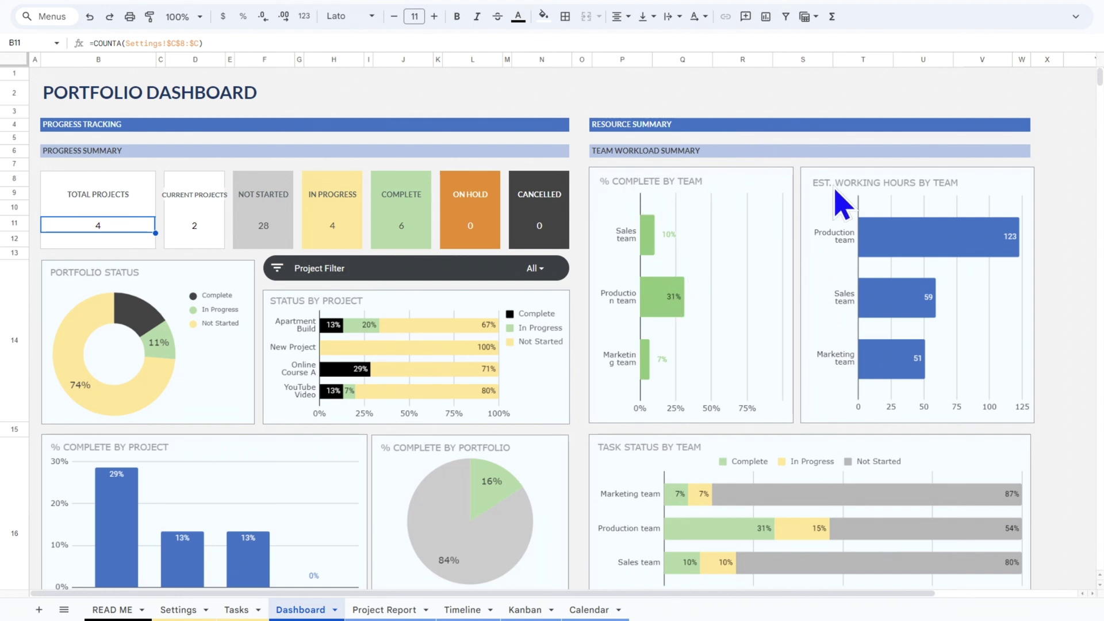
scroll(957, 257, down, 1)
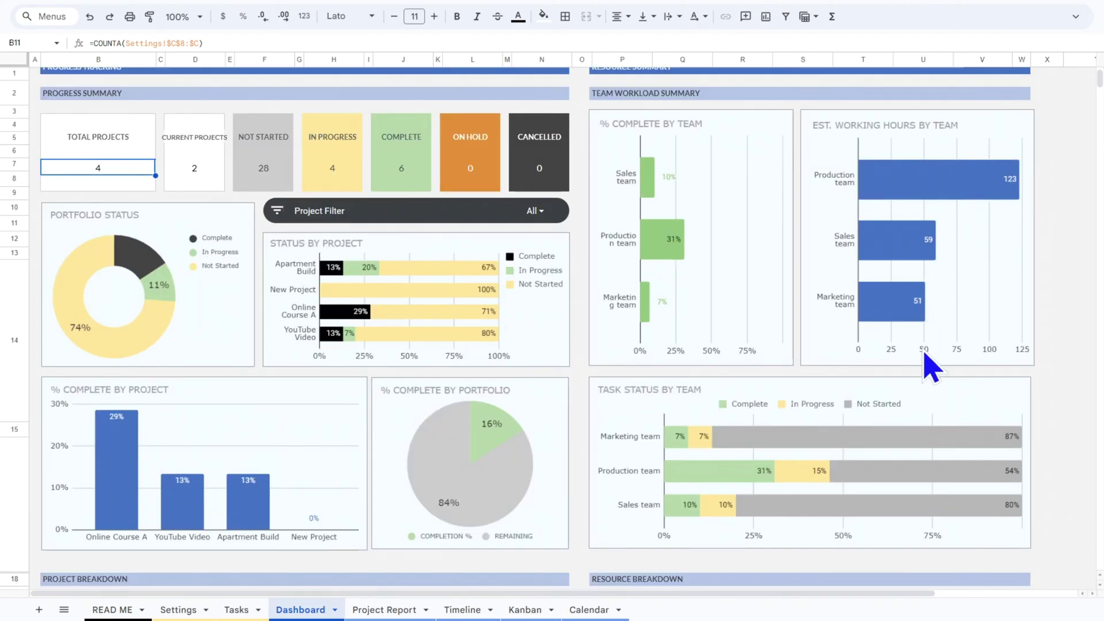
scroll(943, 368, down, 1)
scroll(983, 383, down, 2)
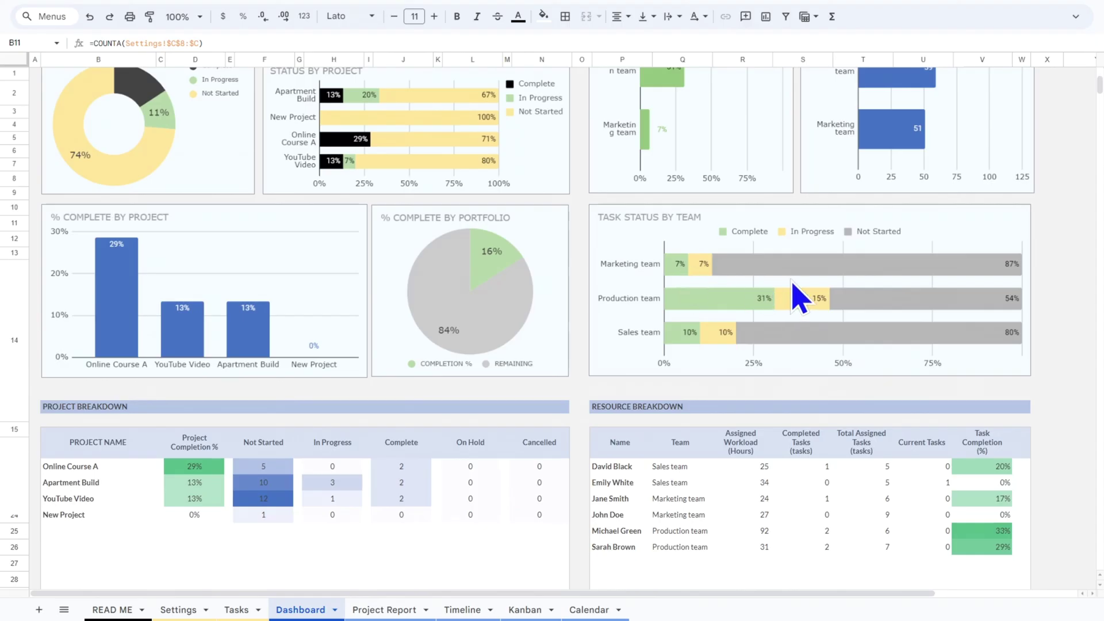
scroll(857, 311, down, 1)
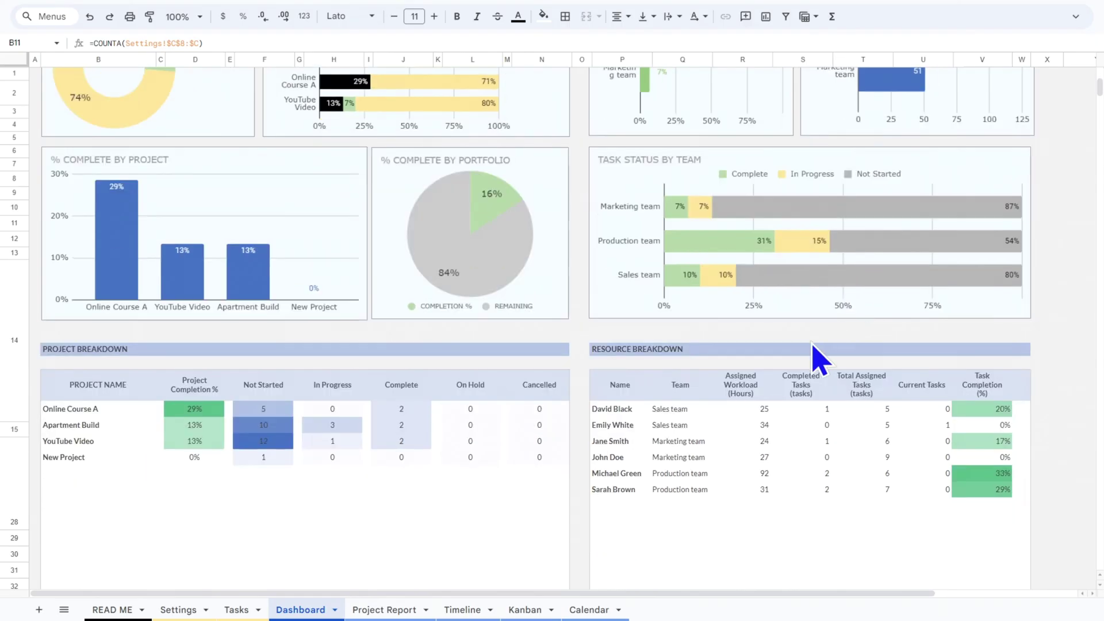